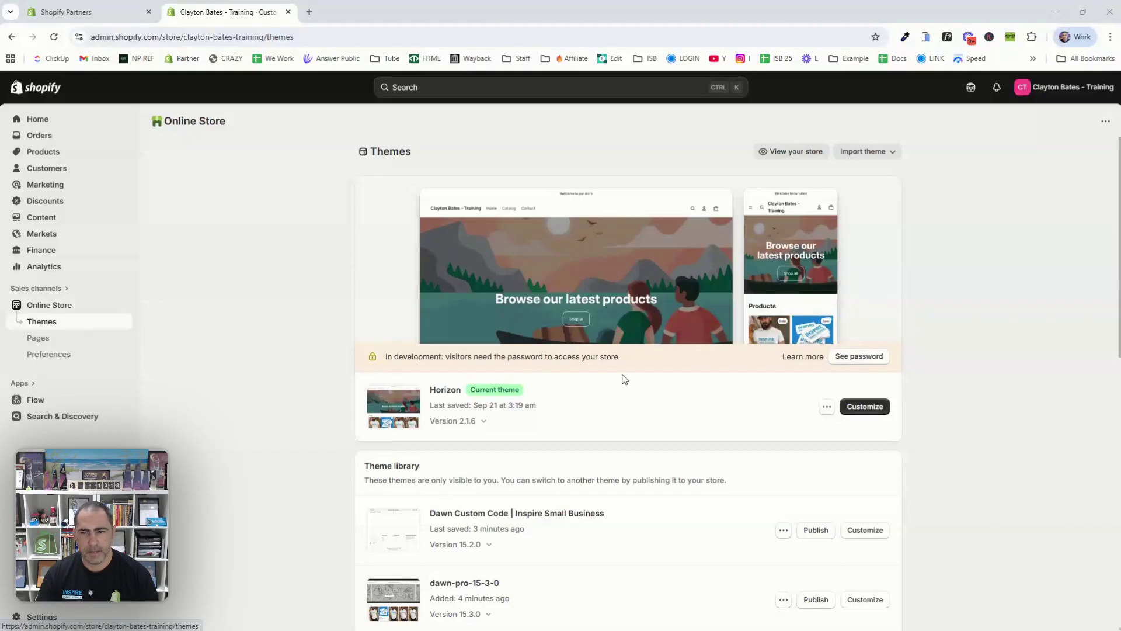
Open the current Horizon theme for customization in desktop preview and switch to its default collection template.
left_click(866, 406)
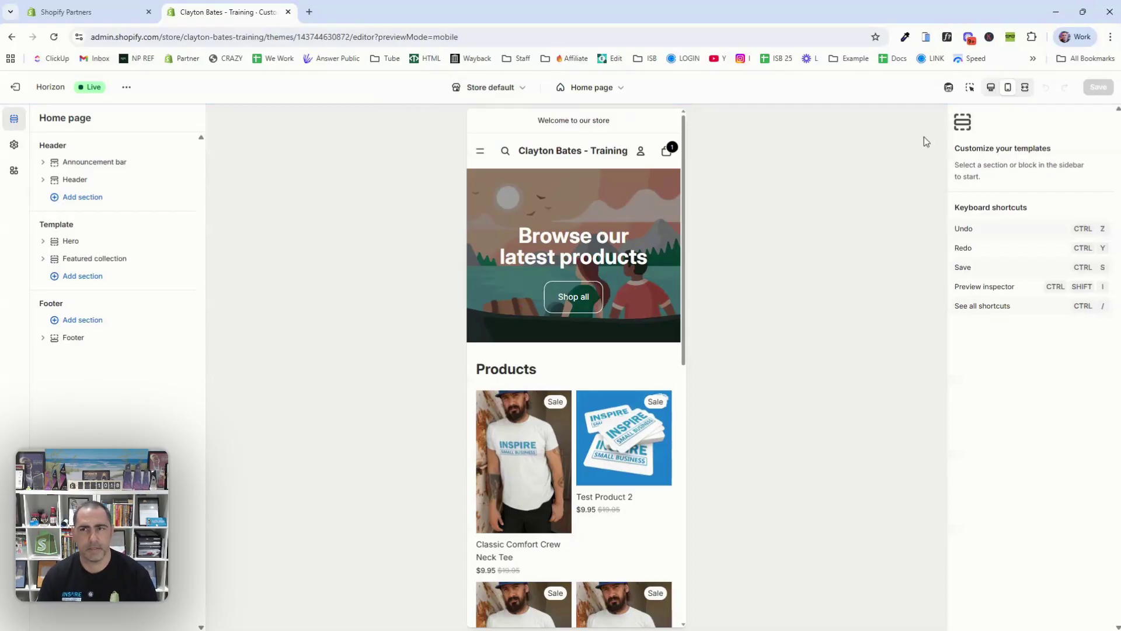
left_click(991, 87)
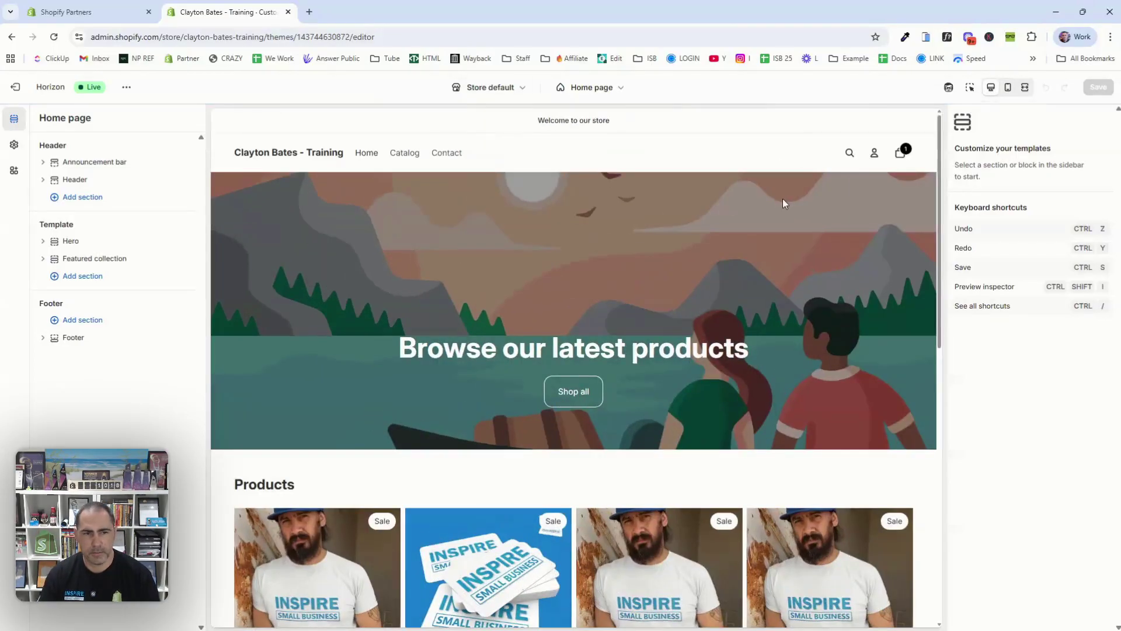
left_click(107, 260)
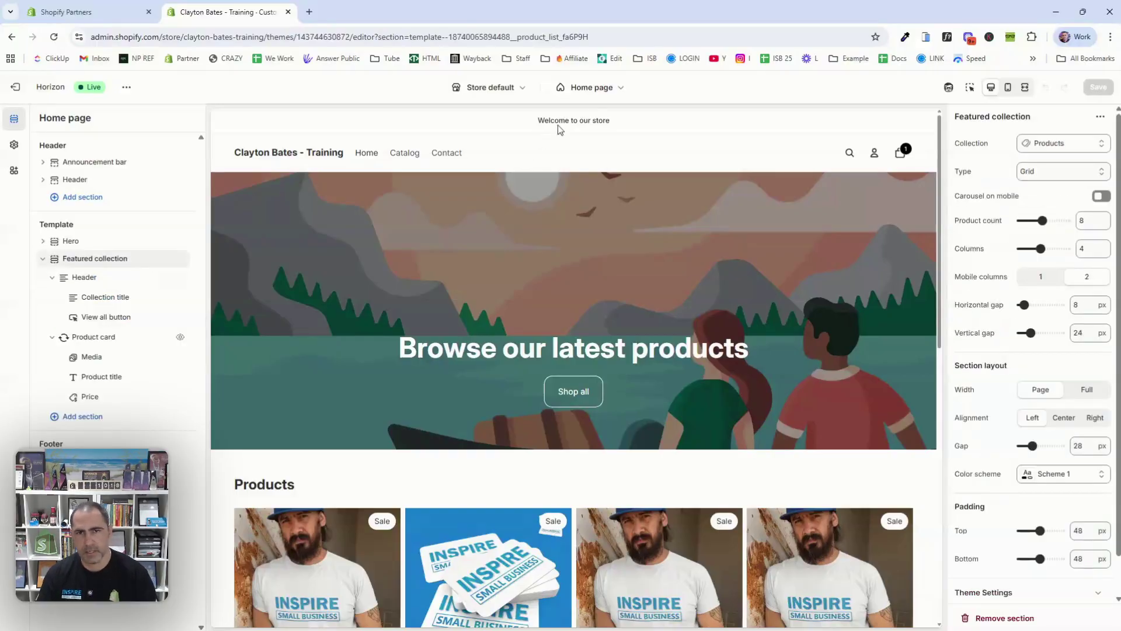
left_click(599, 88)
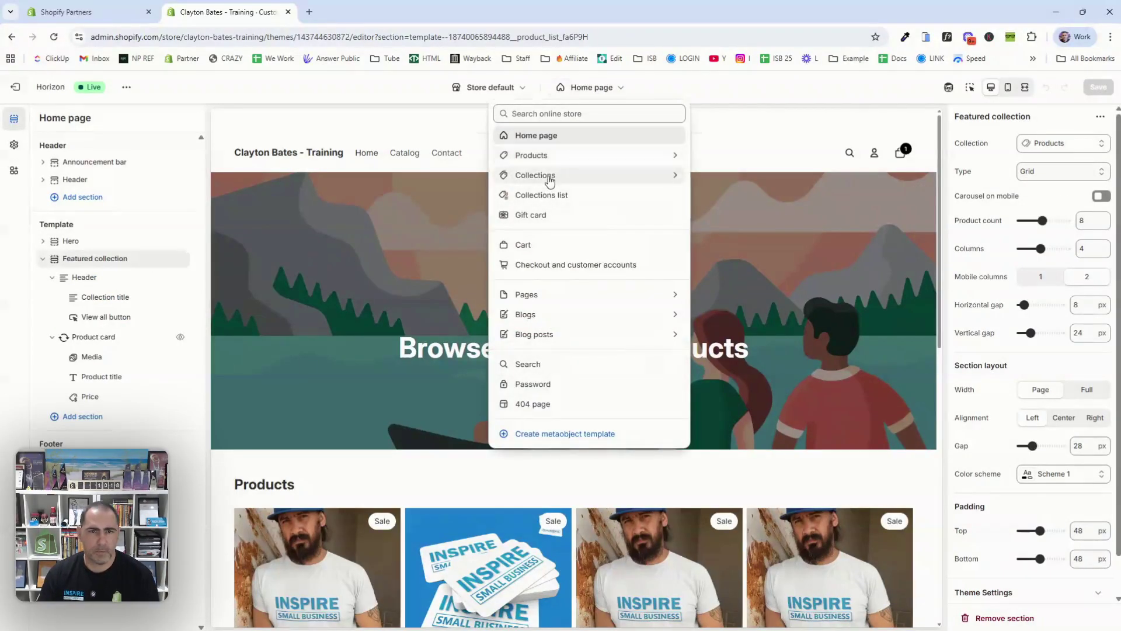
left_click(549, 175)
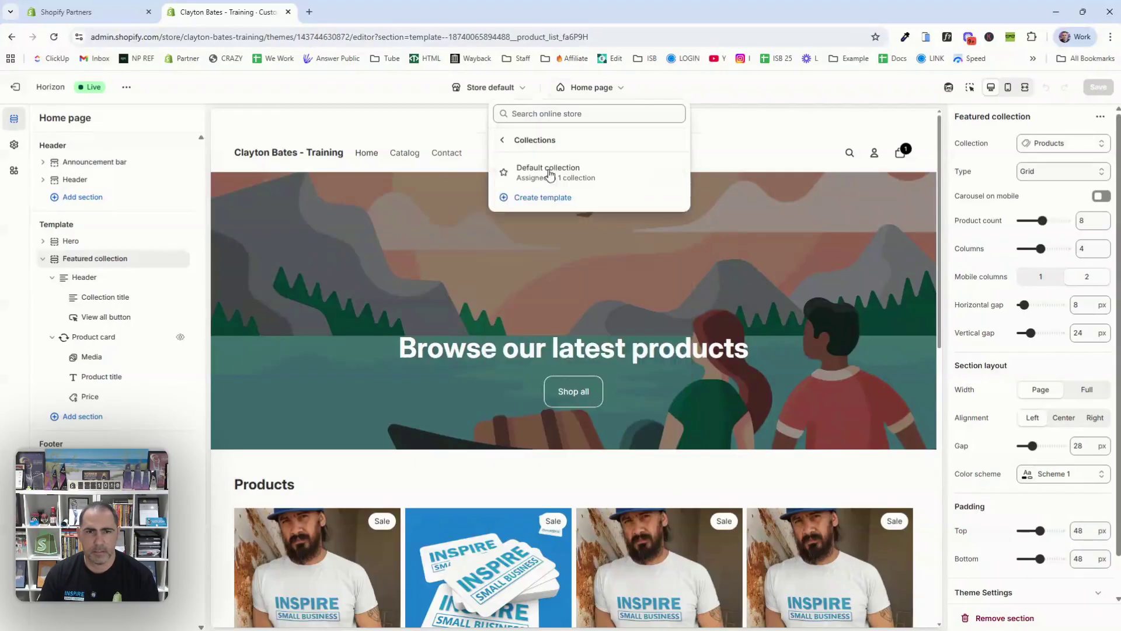
left_click(551, 171)
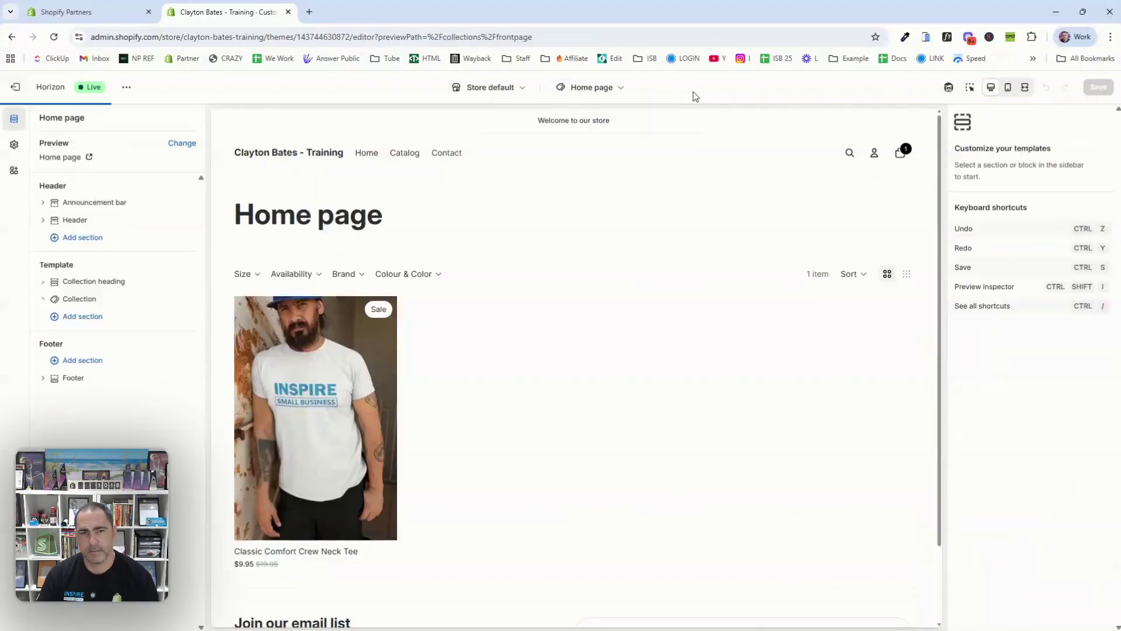
Set the aspect ratio of the product image in the Collection section's product card to Square.
left_click(80, 300)
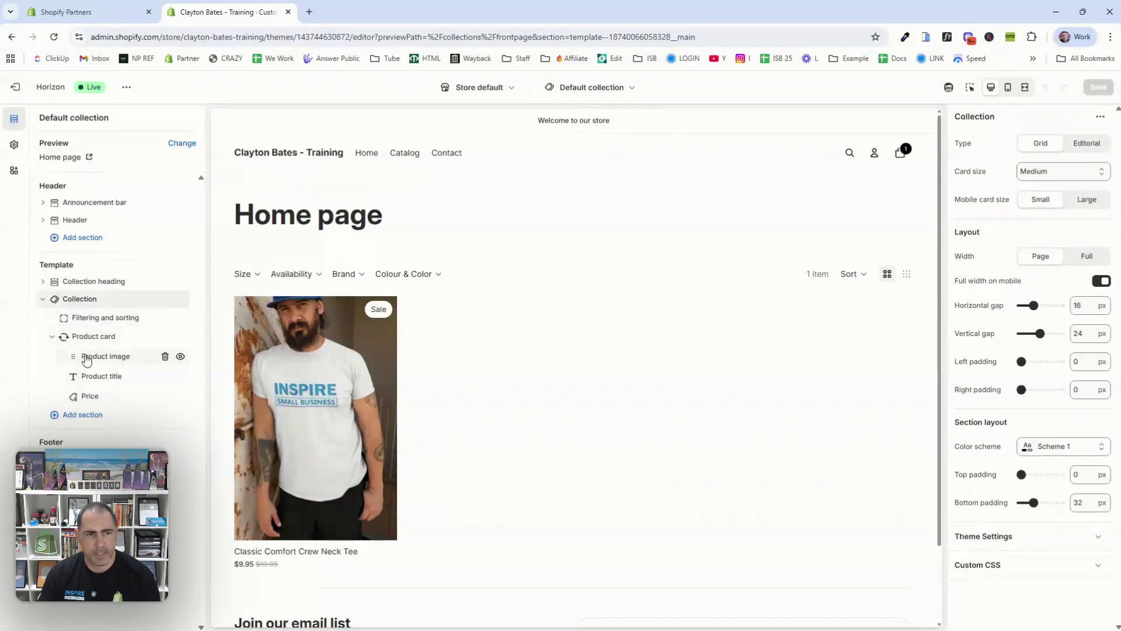
left_click(136, 359)
left_click_drag(955, 162, 1002, 166)
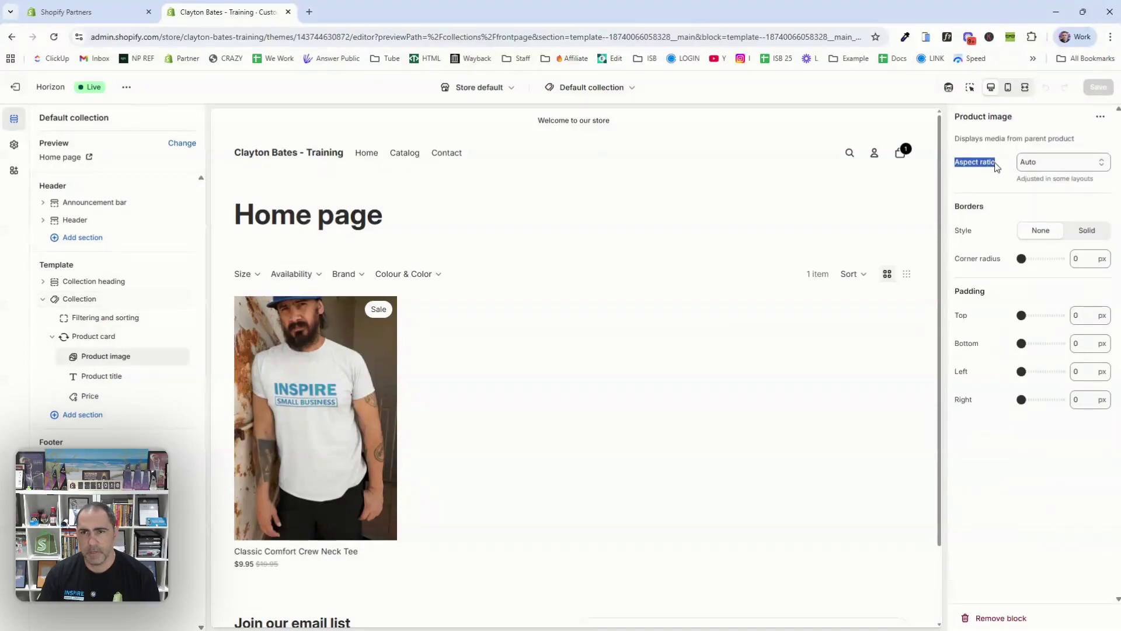
left_click(1051, 165)
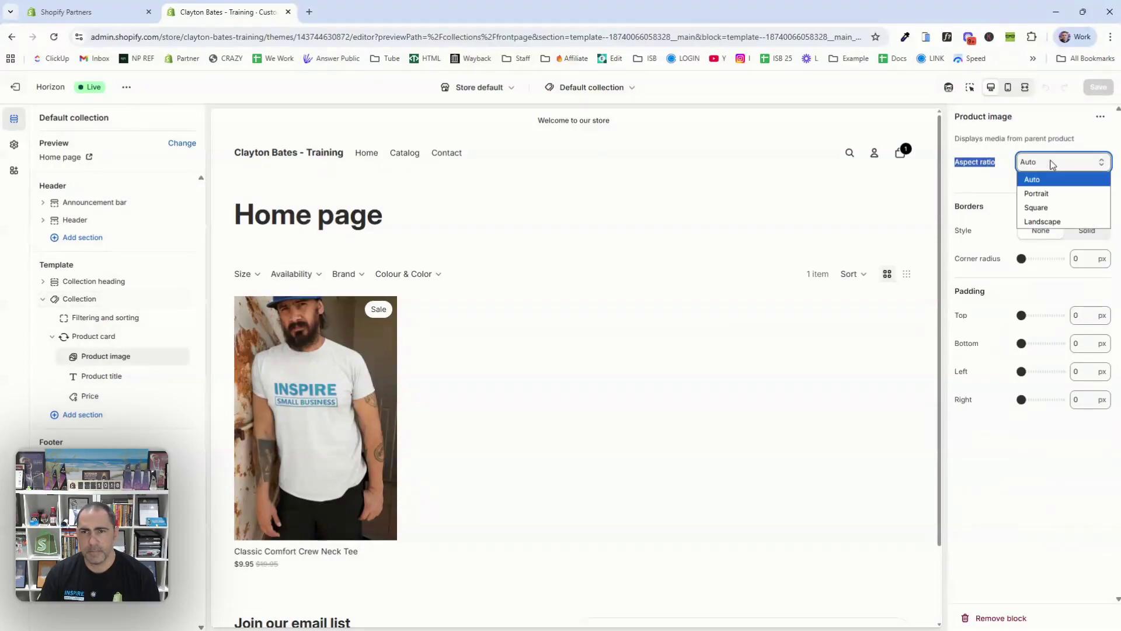
left_click(1049, 212)
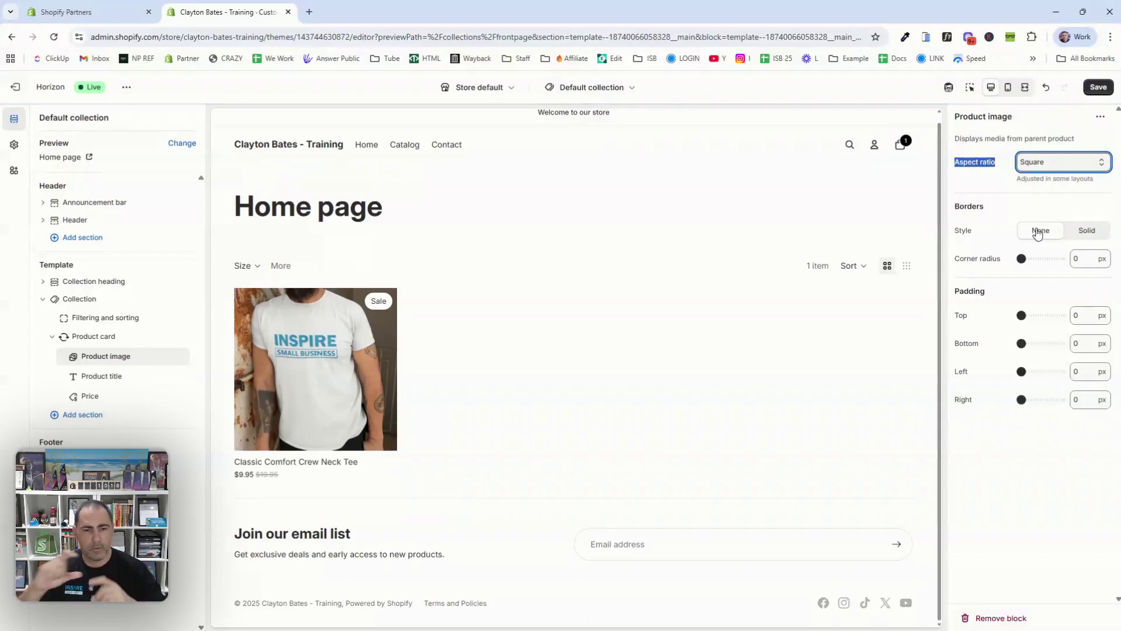
key("ctrl+s")
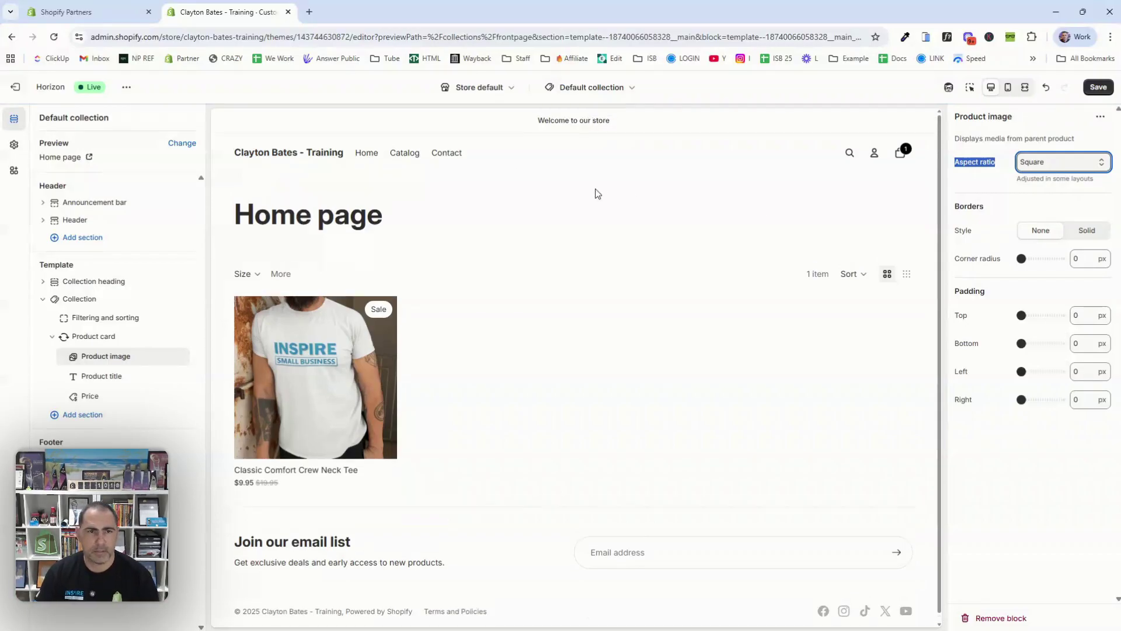
Try the Square and Portrait aspect ratios for the product card media in the home page's Featured collection.
scroll(594, 232, "down", 5)
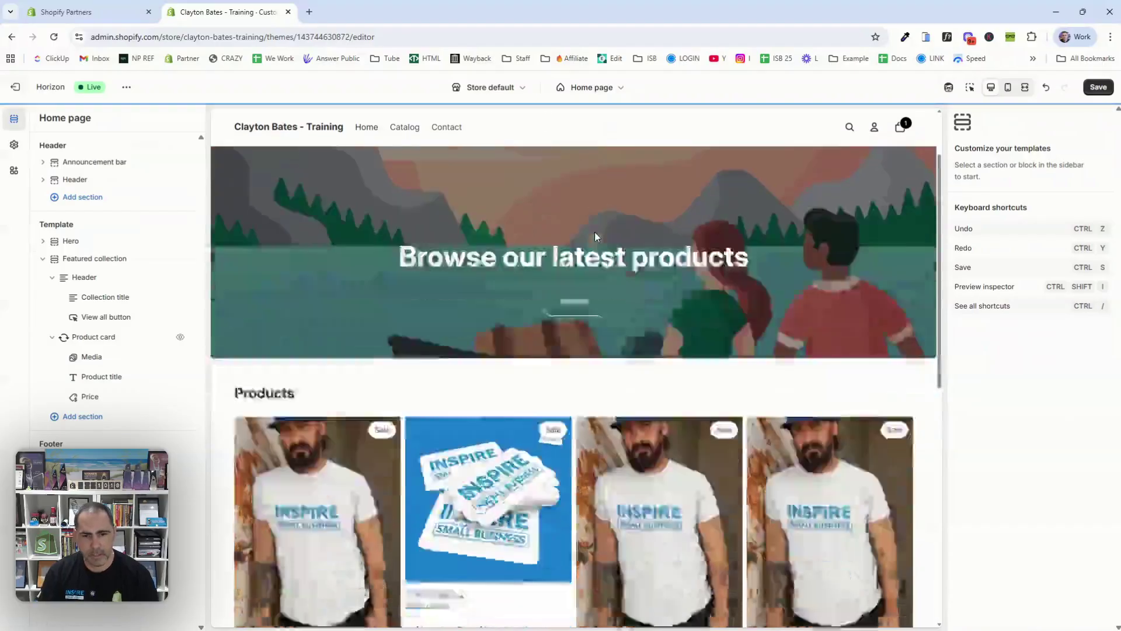
left_click(86, 261)
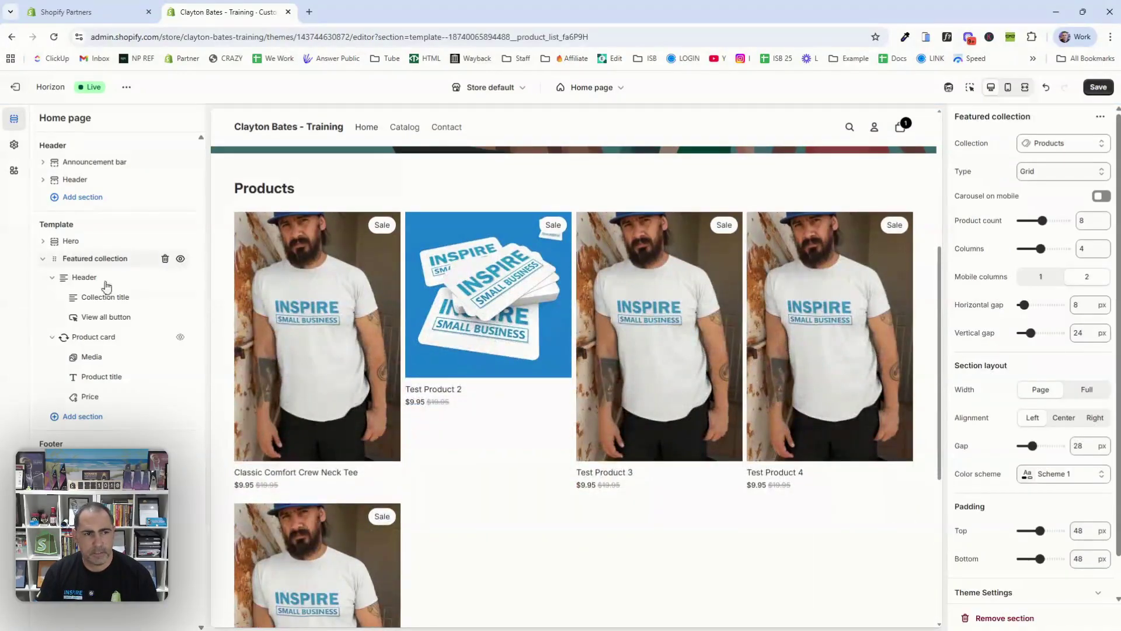
left_click(91, 358)
left_click(1100, 158)
left_click(1045, 207)
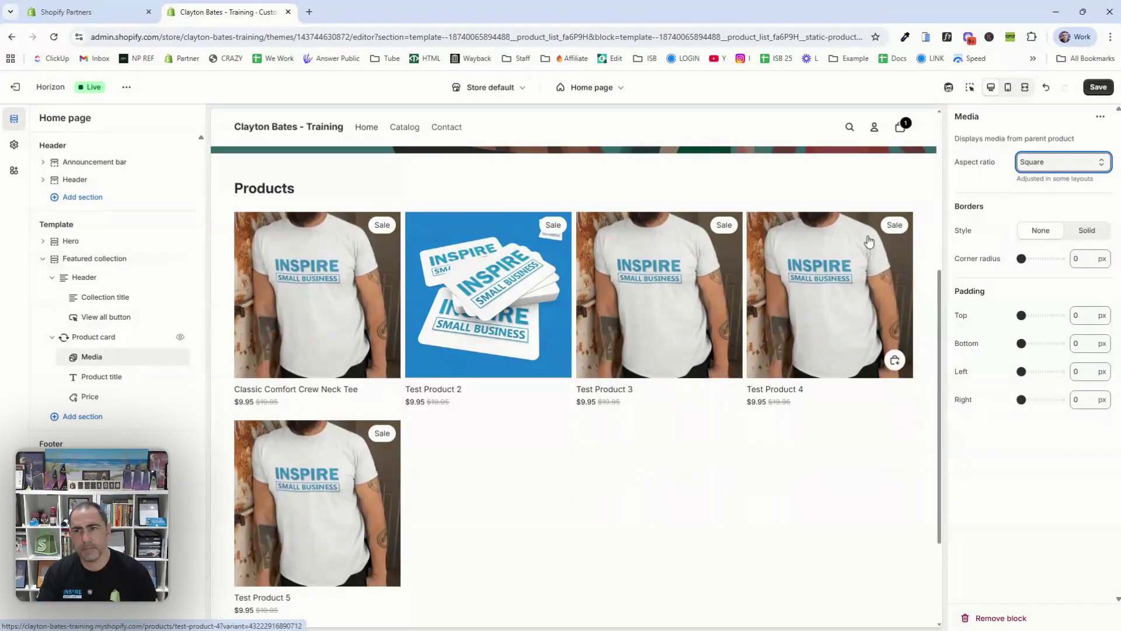
left_click(1057, 162)
left_click(1056, 200)
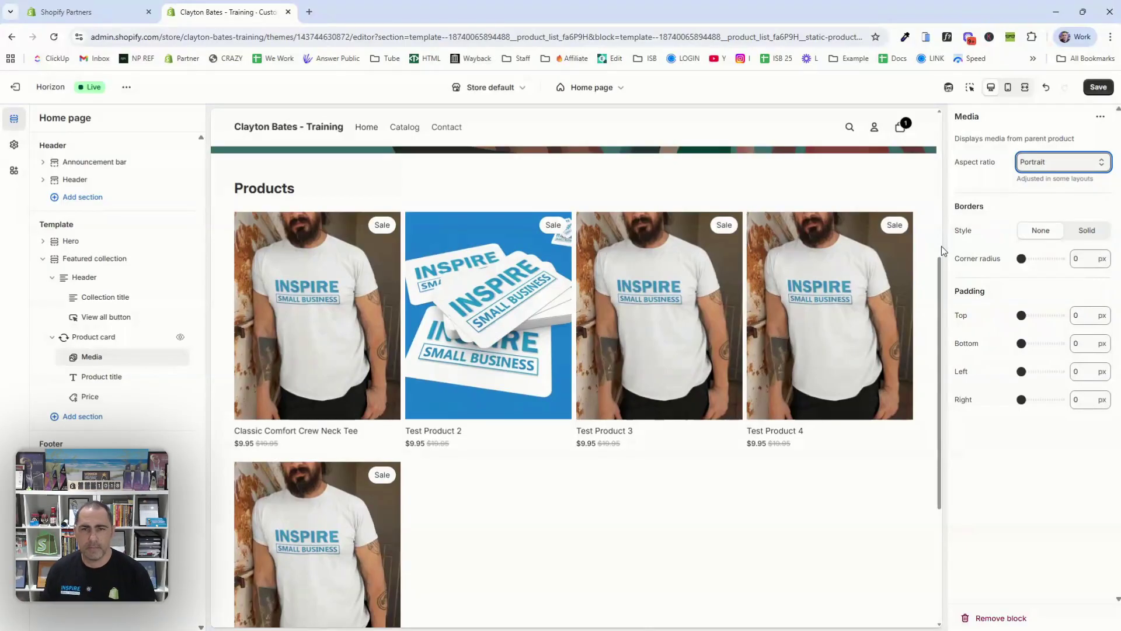
Discard the unsaved Horizon changes and open the default collection template of the Dawn Custom Code | Inspire Small Business theme.
left_click(8, 87)
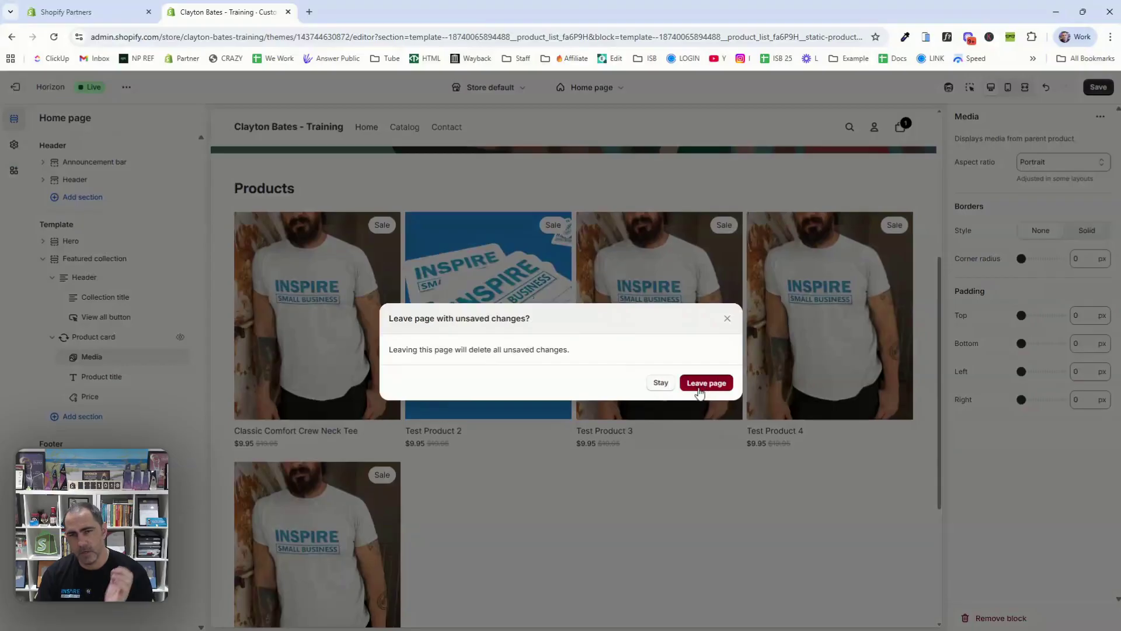
left_click(699, 388)
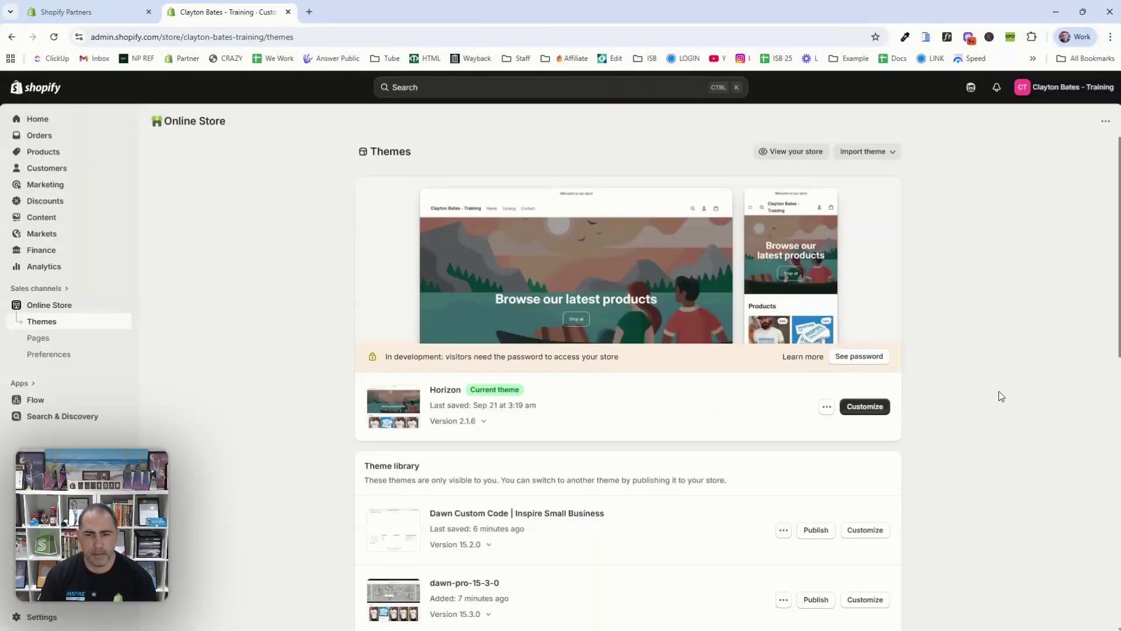
left_click_drag(429, 513, 608, 513)
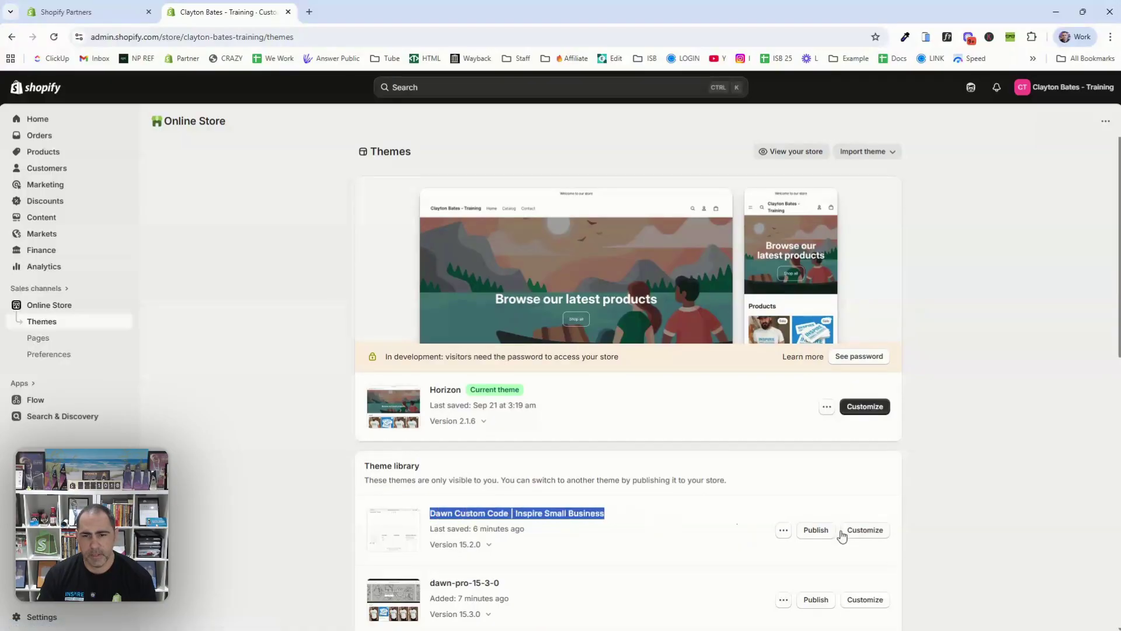
left_click(885, 535)
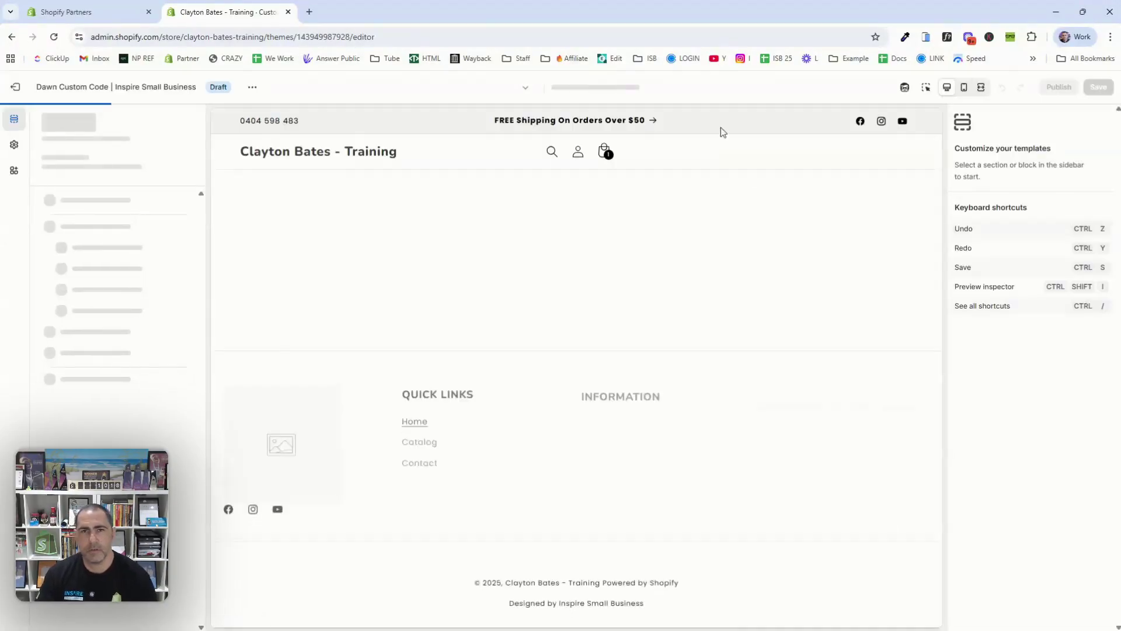
left_click(638, 91)
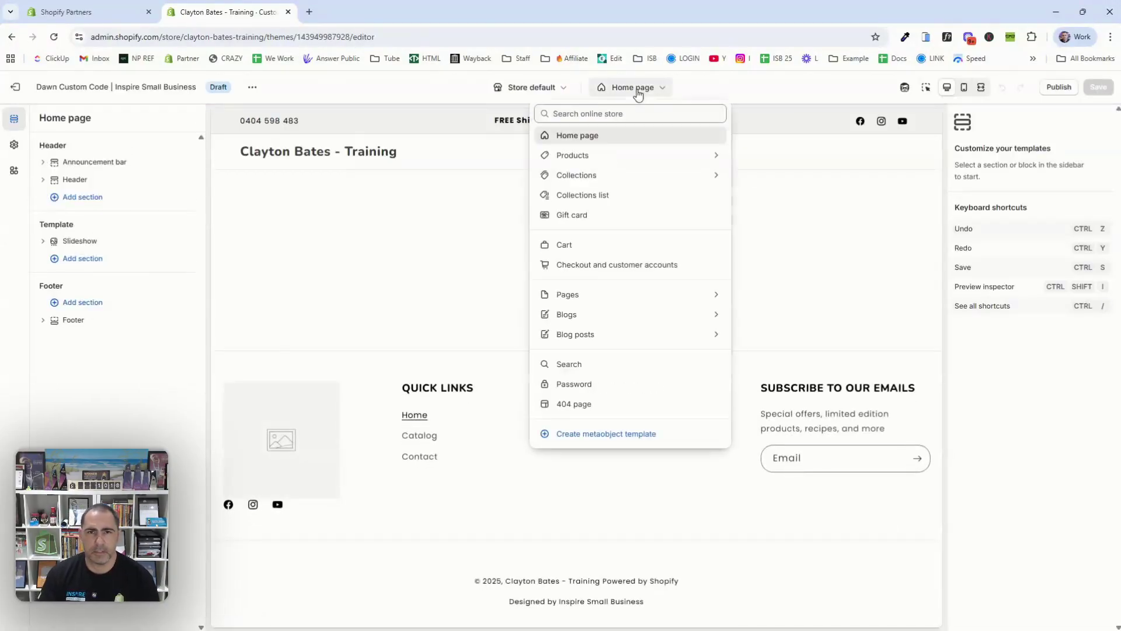
left_click(600, 174)
left_click(603, 171)
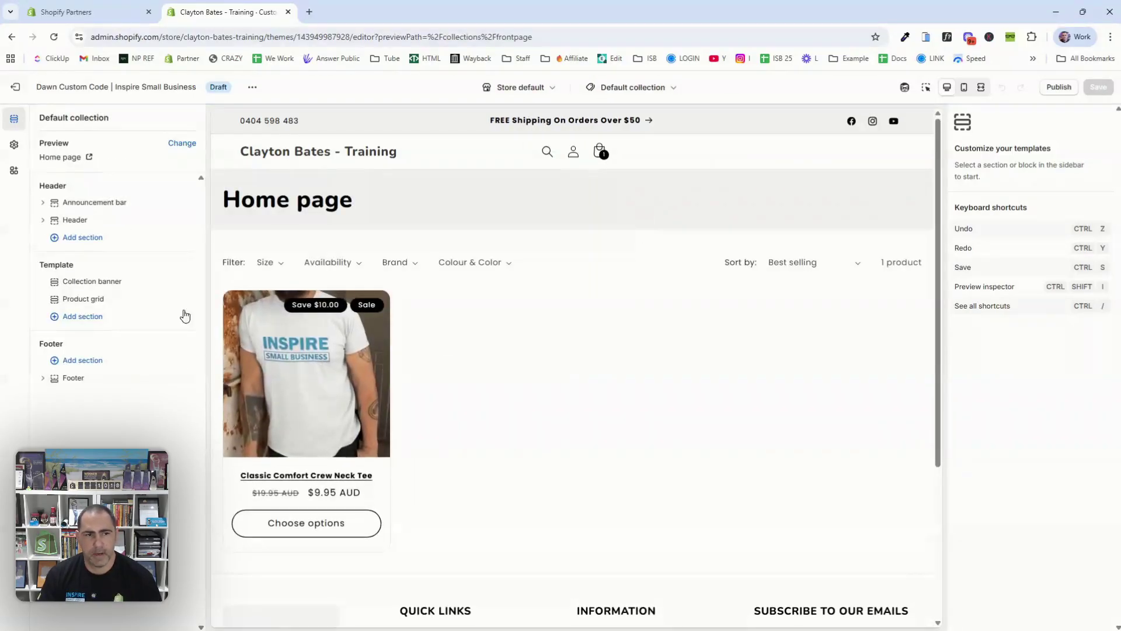
Try the Portrait and Adapt to image settings for the product grid's image ratio.
left_click(97, 299)
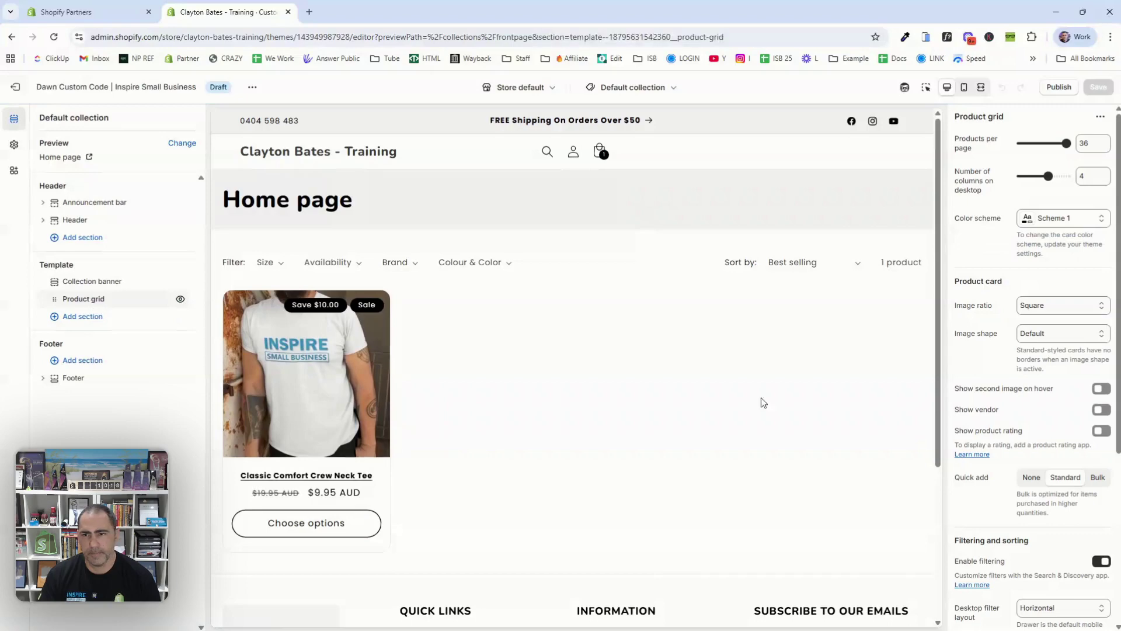
left_click_drag(953, 309, 1019, 310)
left_click(1019, 309)
left_click(1045, 337)
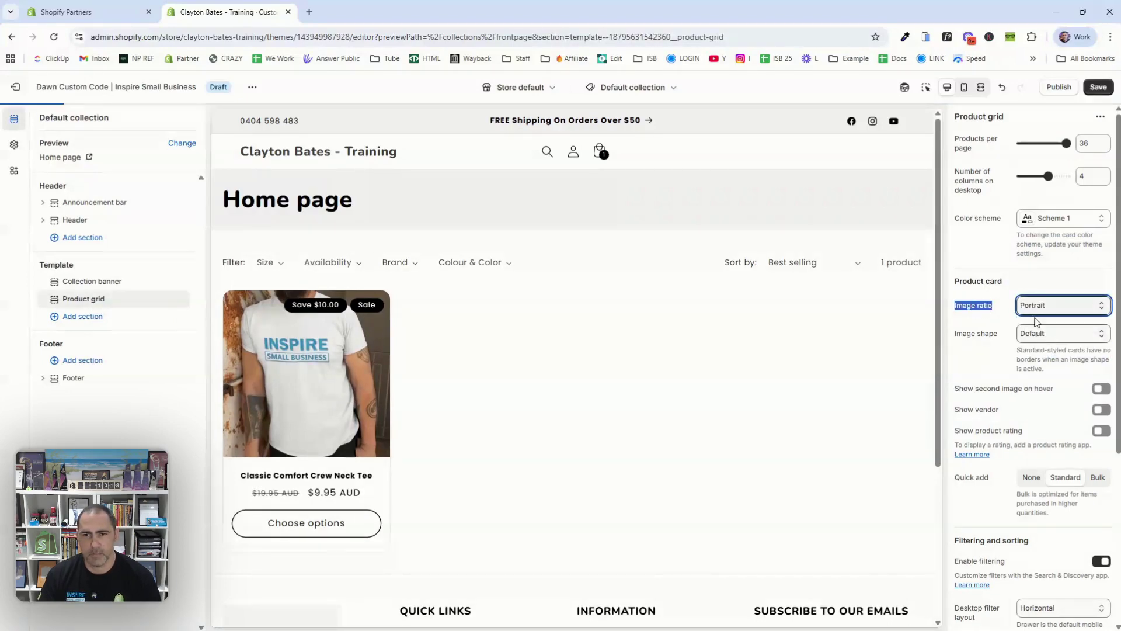
left_click(1041, 308)
left_click(1046, 322)
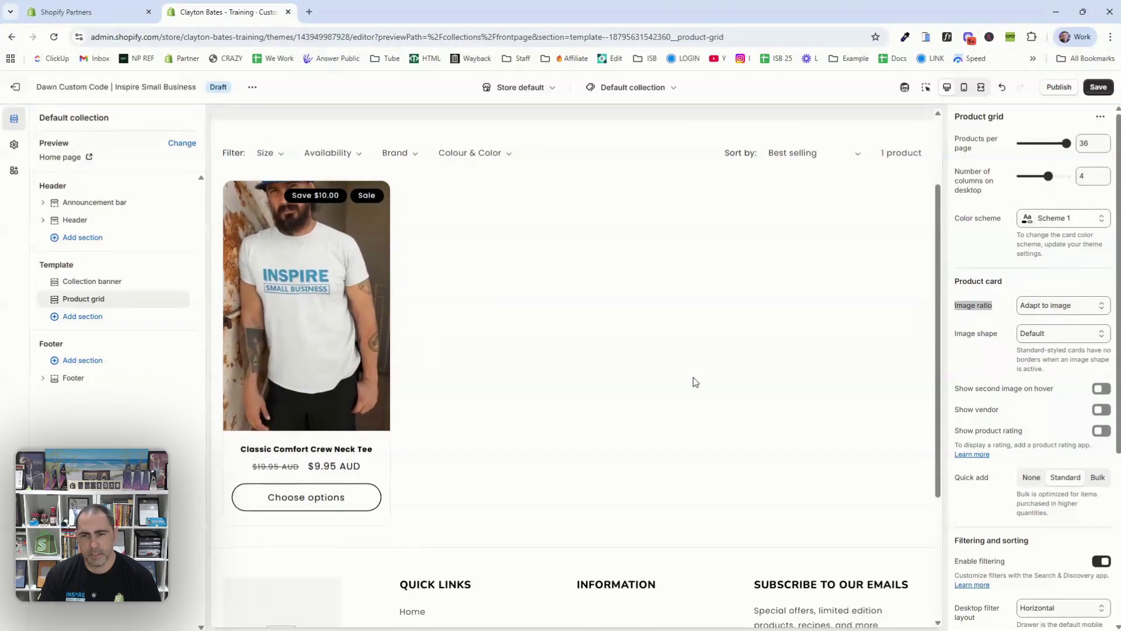
scroll(867, 321, "up", 2)
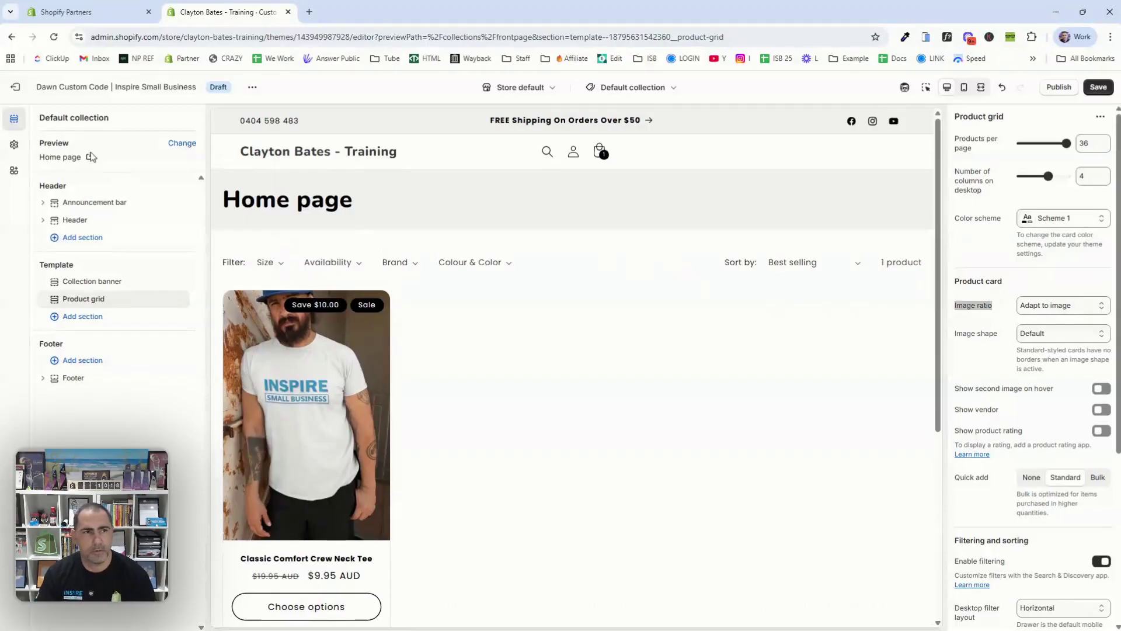
Discard the unsaved Dawn changes and open the default collection template of the falcon-pro-1-1-0 theme.
left_click(14, 87)
left_click(707, 386)
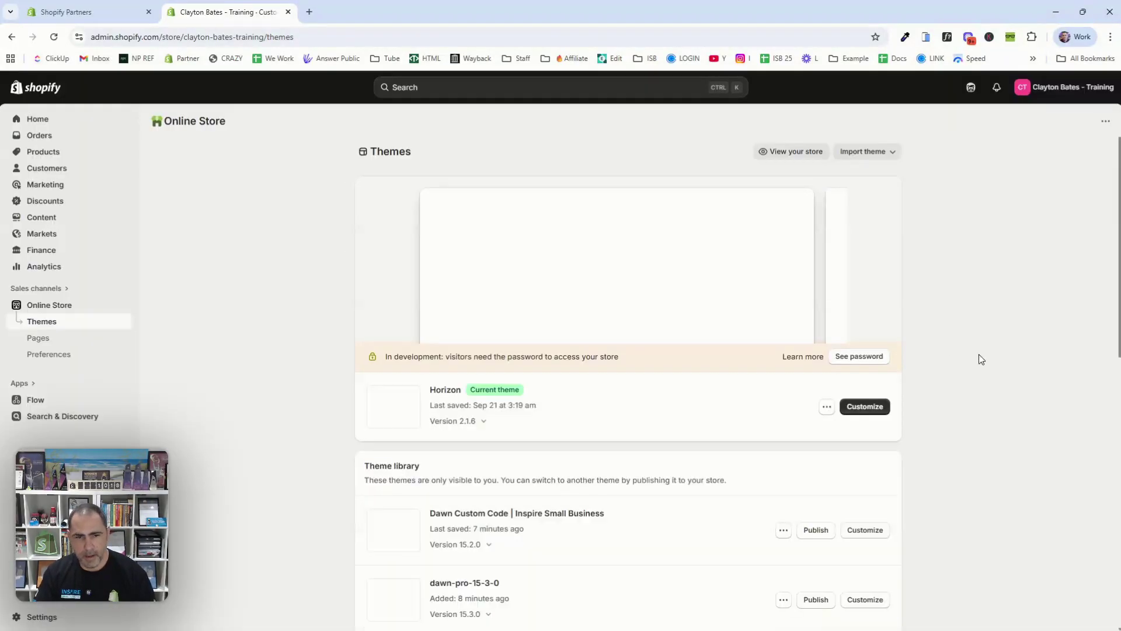
scroll(980, 357, "down", 2)
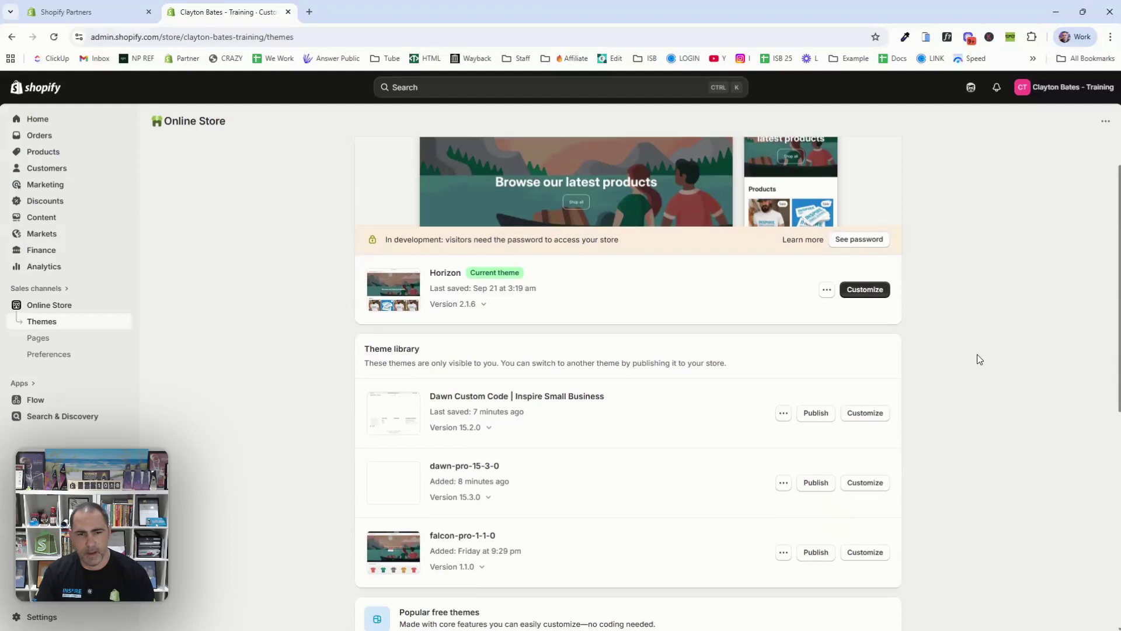
left_click_drag(440, 535, 497, 536)
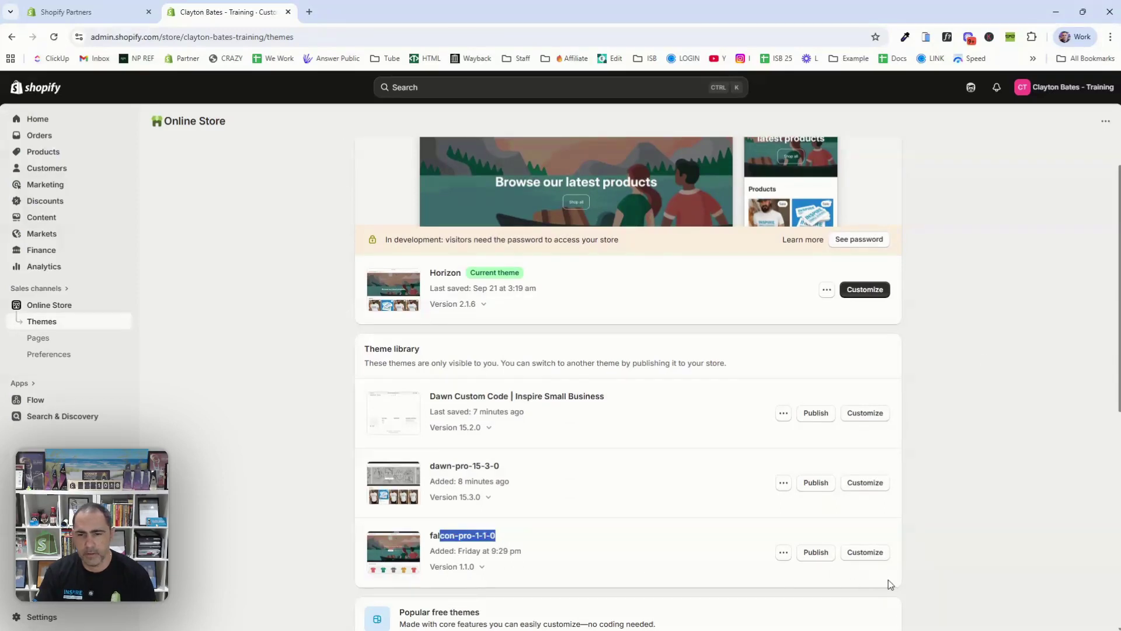
left_click(865, 552)
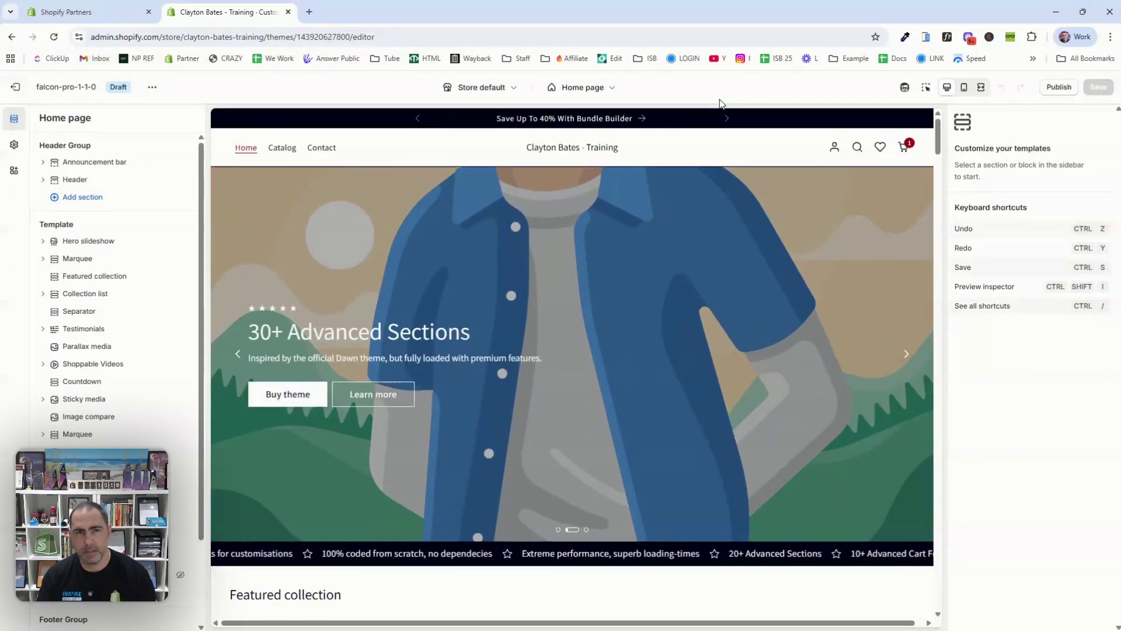
left_click(579, 97)
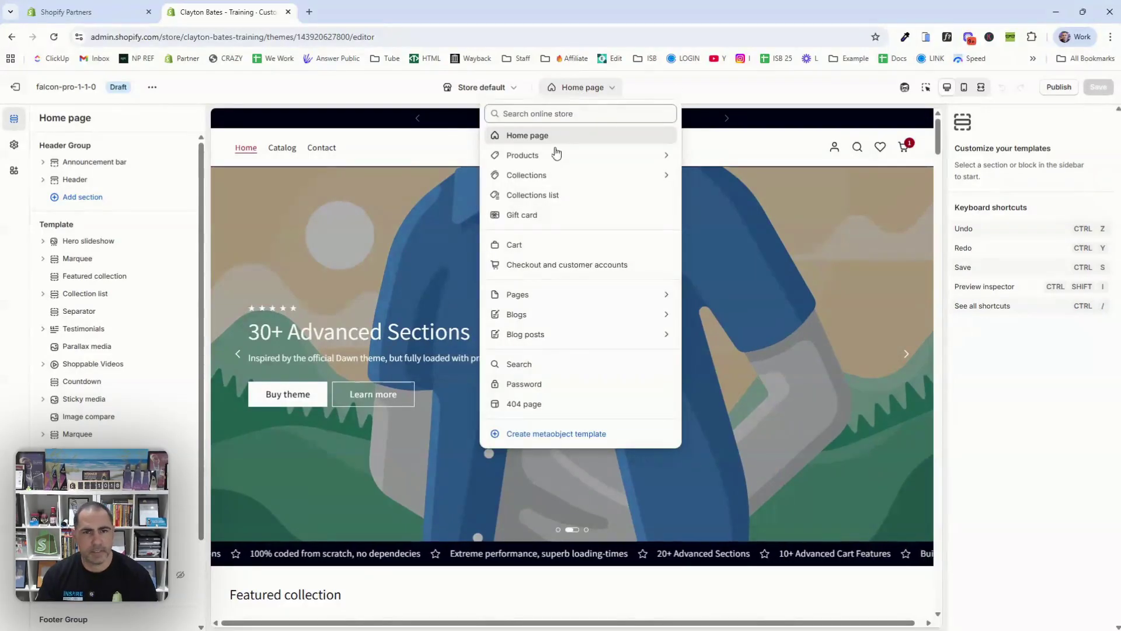
left_click(548, 174)
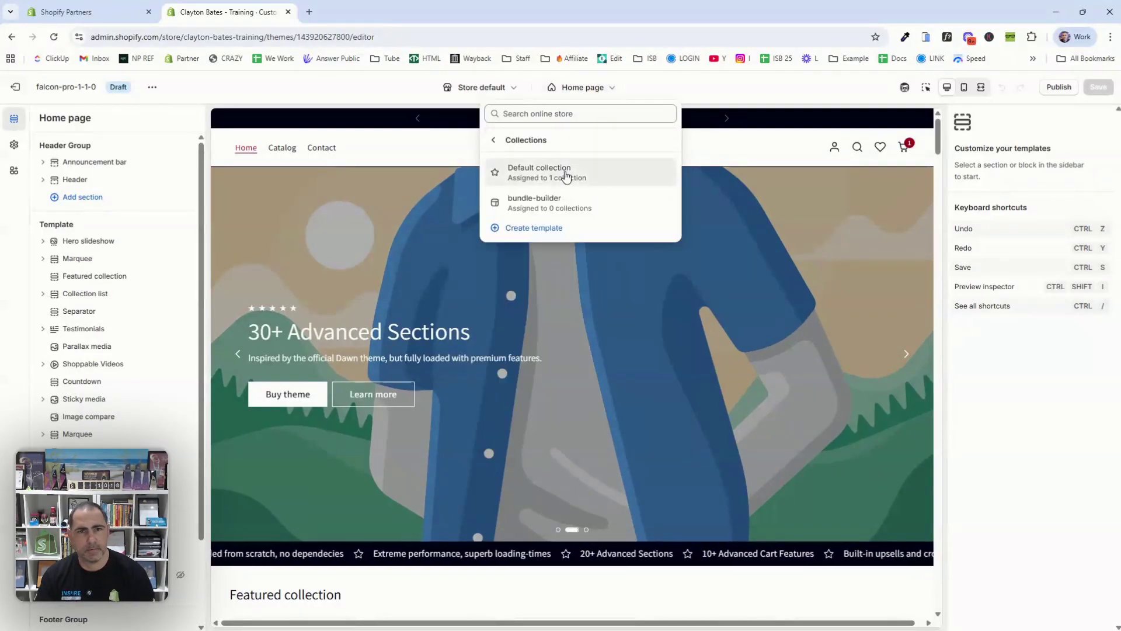
left_click(565, 171)
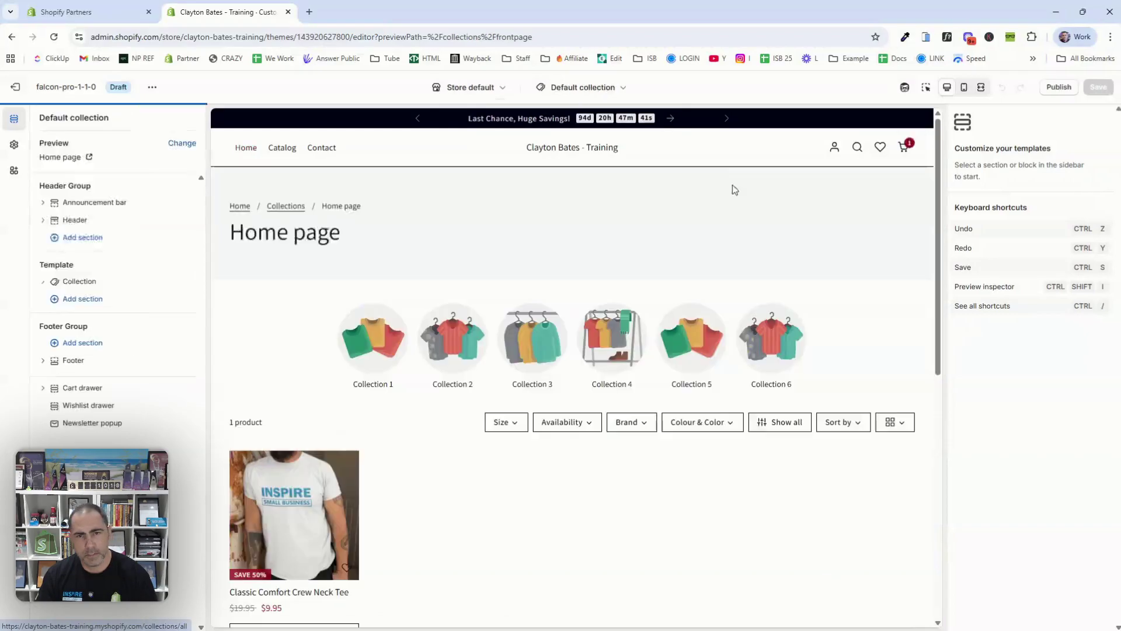
Check the template's Products block and expand the Theme Settings of the Collection section.
left_click(78, 282)
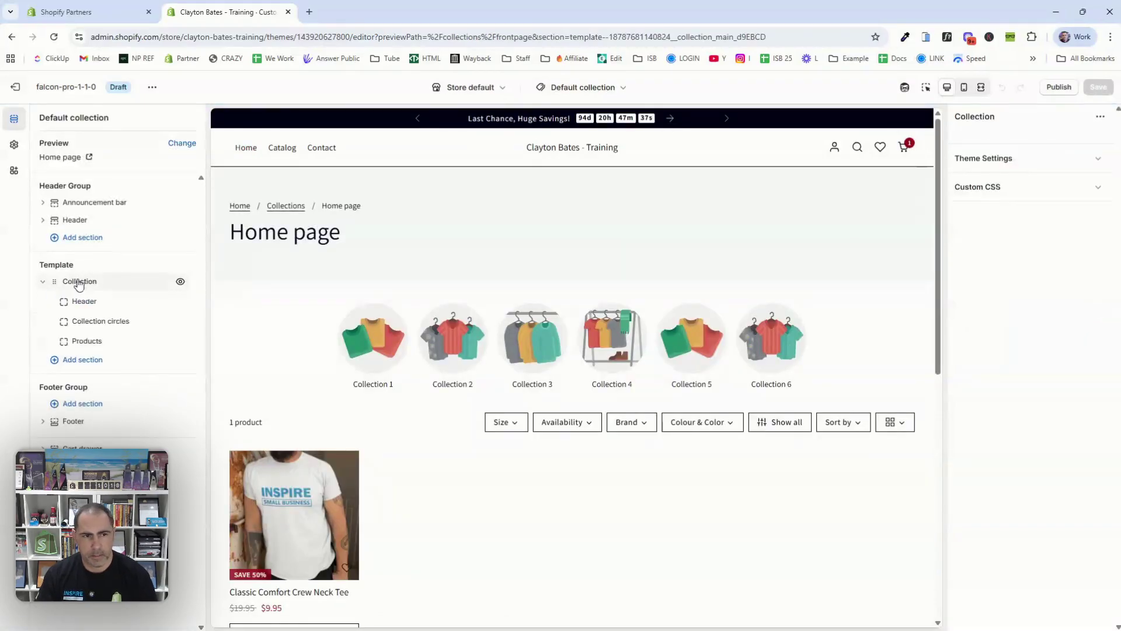
left_click(95, 343)
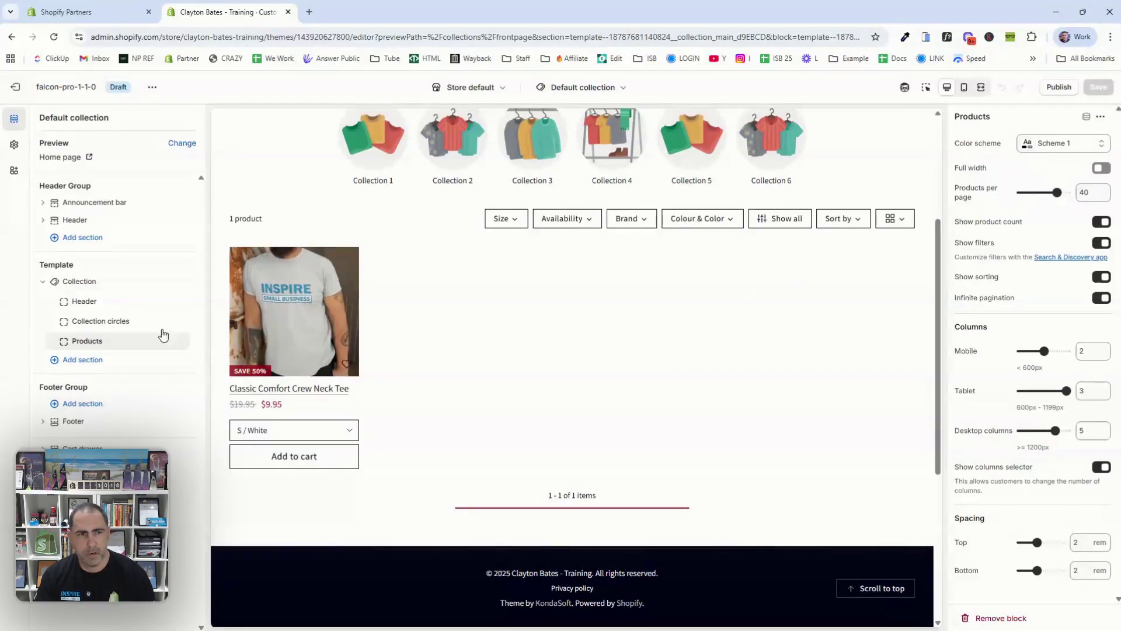
left_click(99, 286)
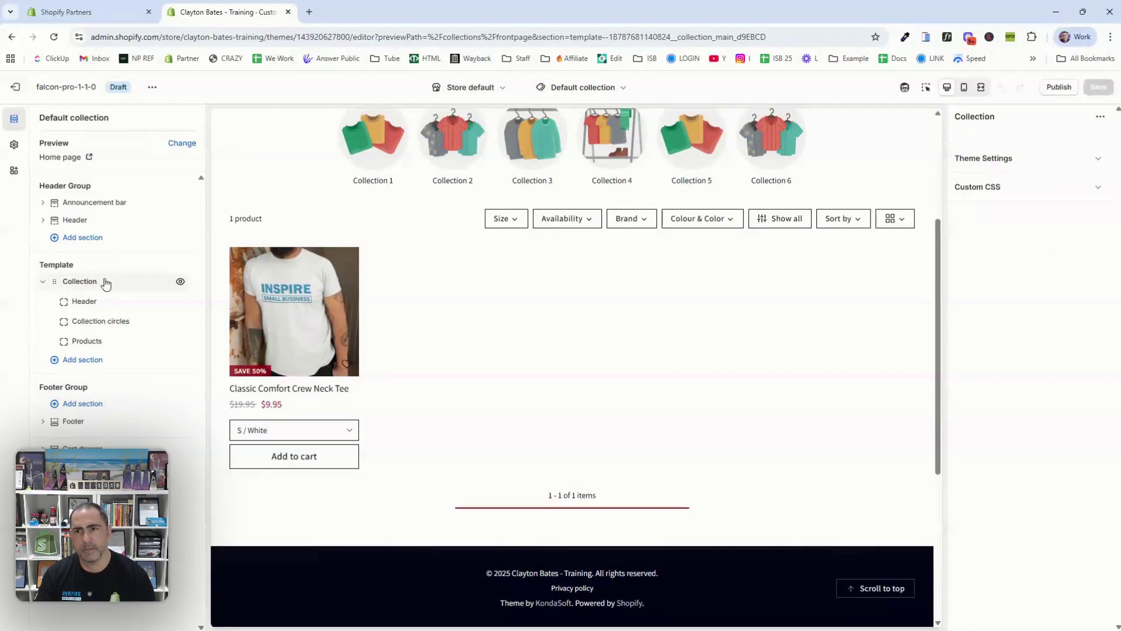
left_click(1003, 169)
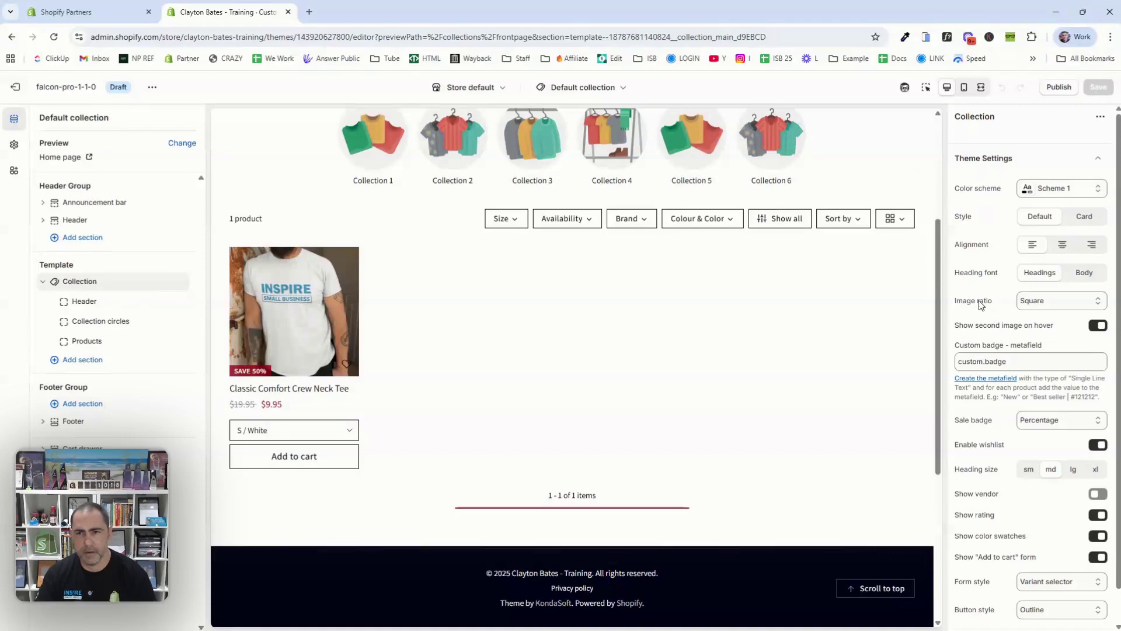
Try the Adapt and Portrait image ratios for the Collection section's product cards and return the ratio to Square.
mouse_move(999, 303)
left_mouse_down()
mouse_move(956, 304)
mouse_move(1002, 307)
left_mouse_up()
left_click(1045, 301)
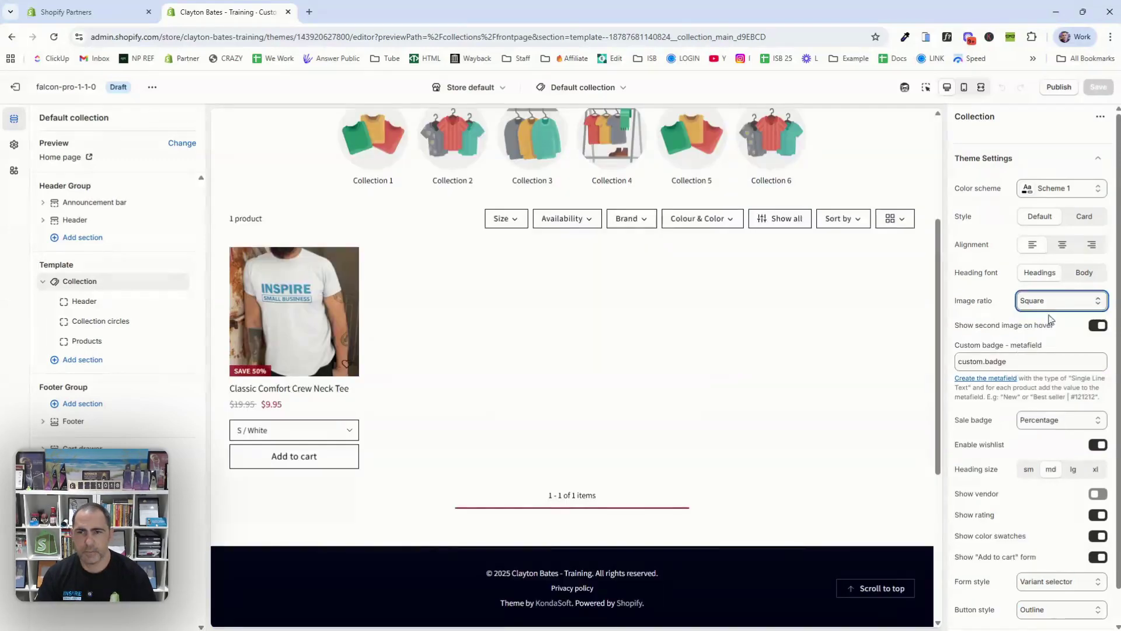
left_click(1052, 319)
left_click(1050, 305)
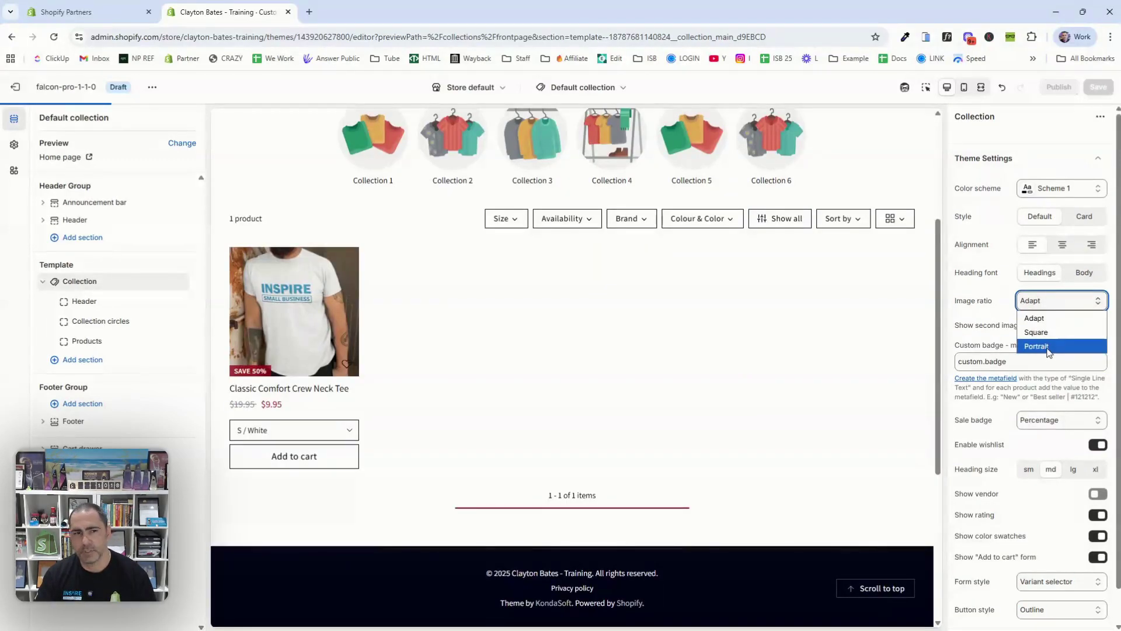
left_click(1048, 348)
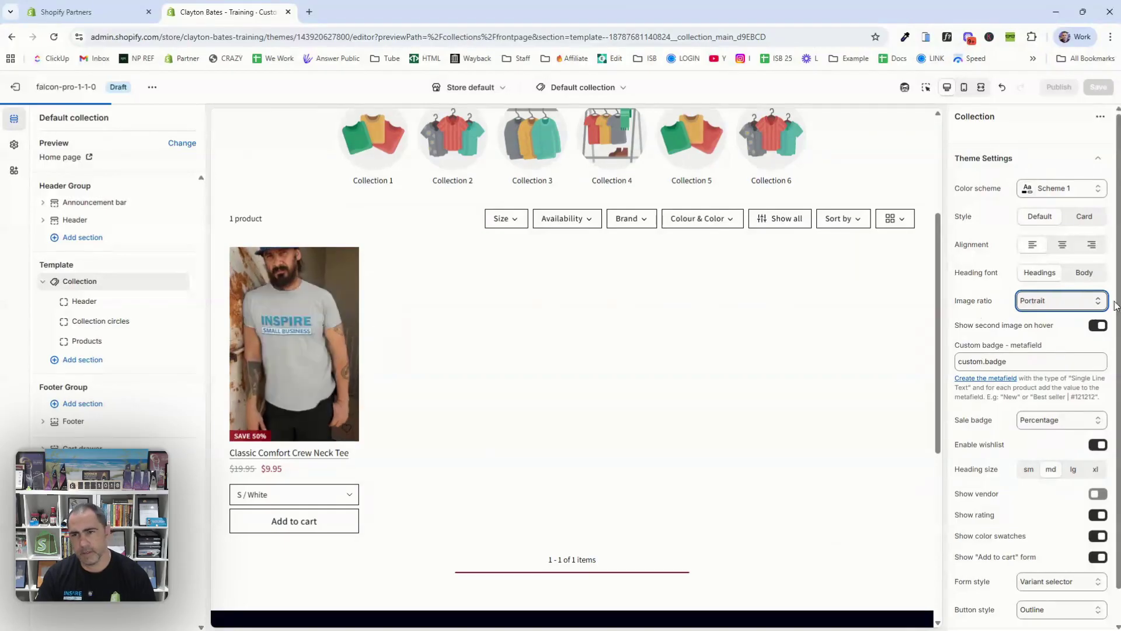
left_click(1051, 300)
left_click(1042, 333)
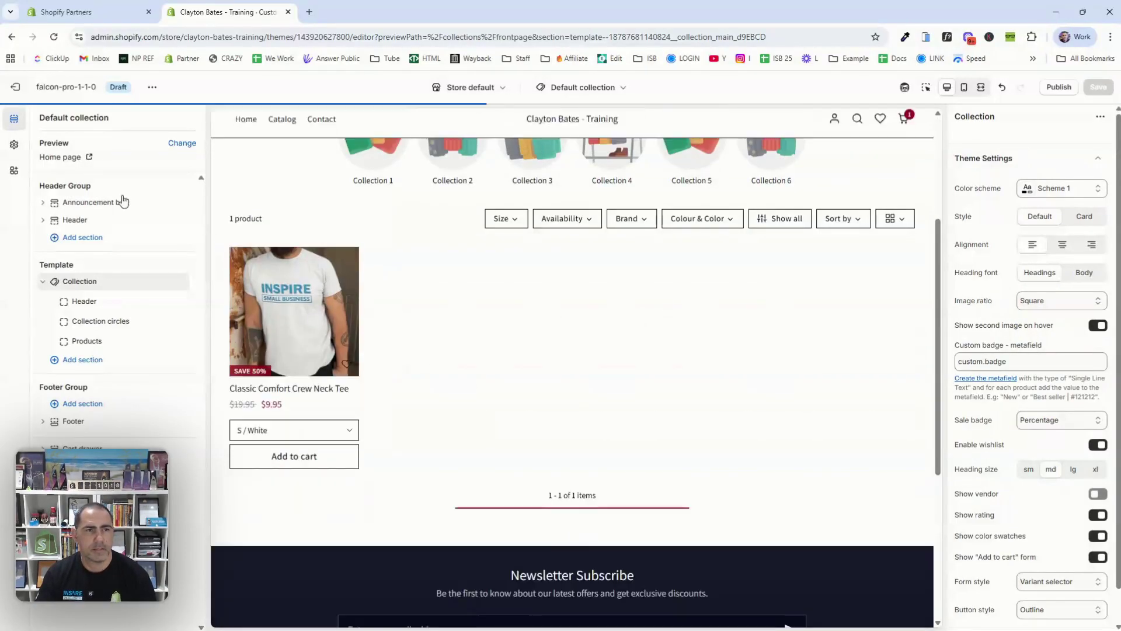
Examine the Image ratio option for Product cards in the global theme settings.
left_click(13, 145)
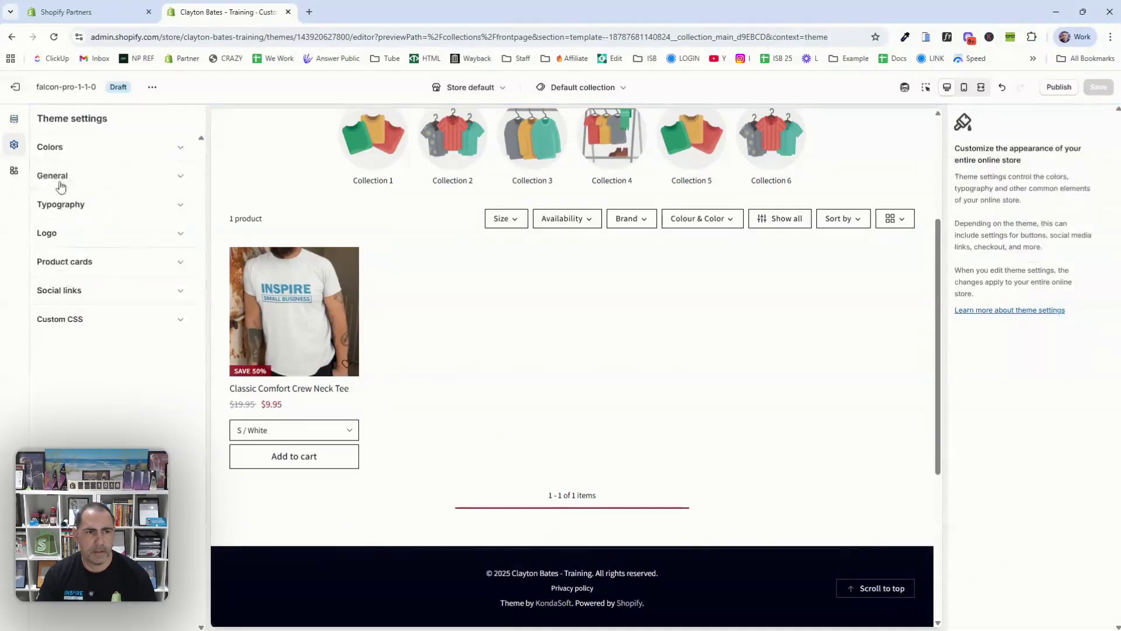
left_click(89, 261)
scroll(85, 341, "down", 3)
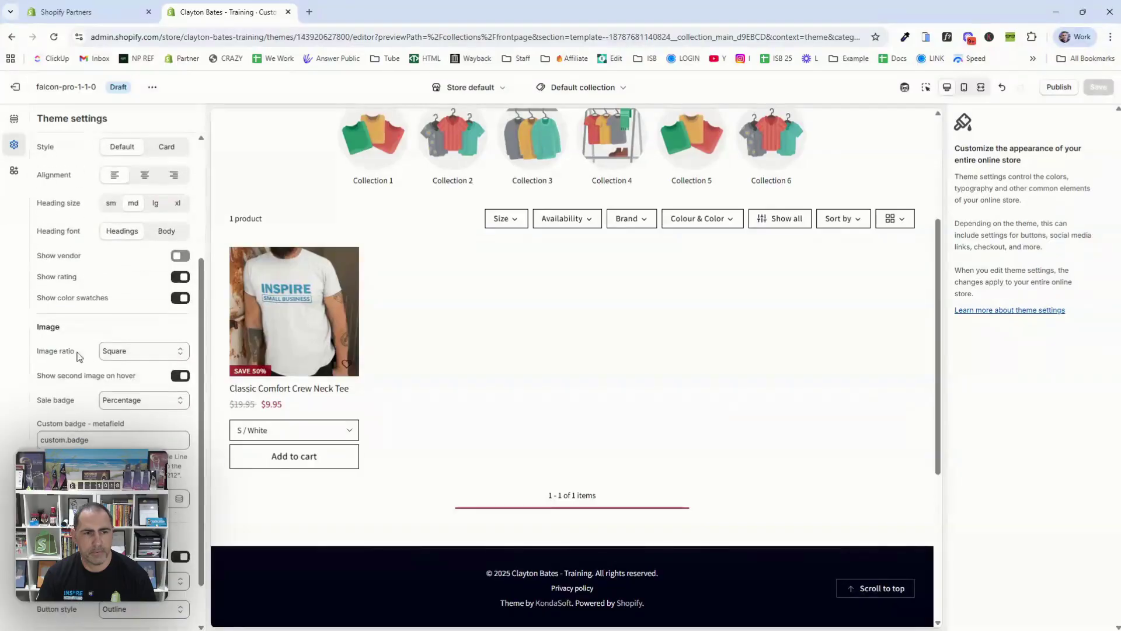
left_click_drag(38, 352, 106, 353)
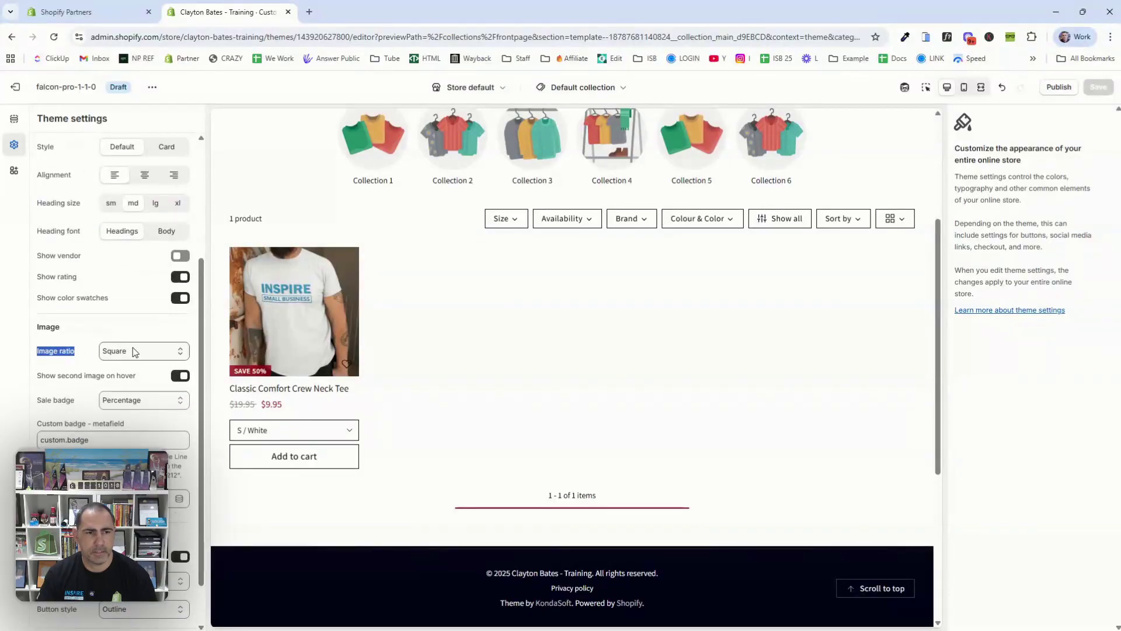
left_click(111, 351)
left_click(115, 329)
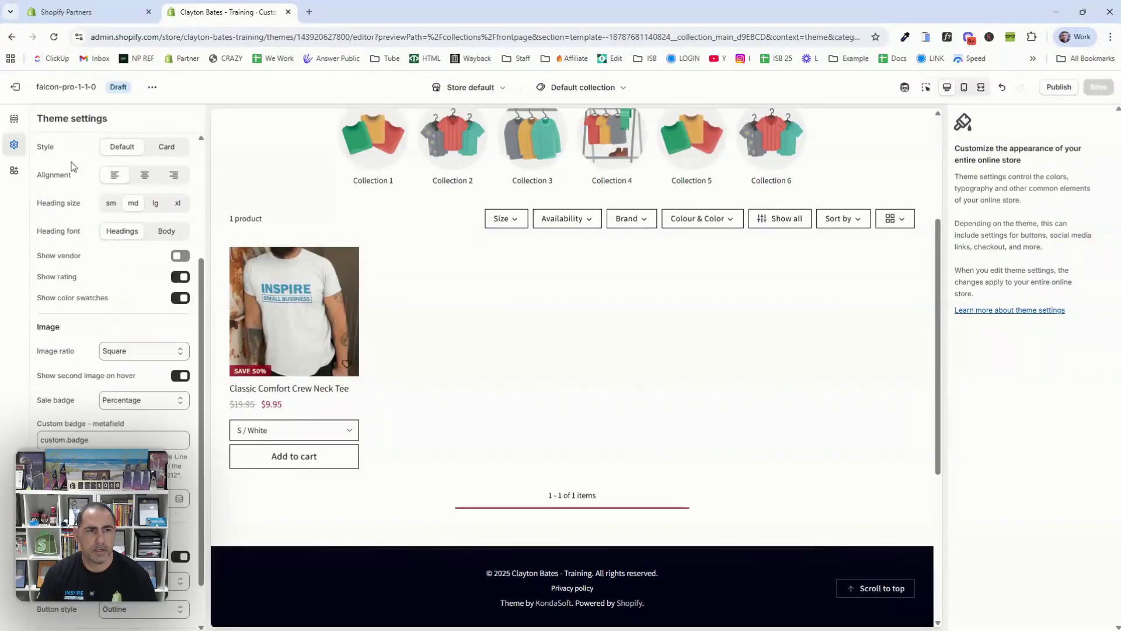
Exit the theme editor and open the first media image of Test Product 5 for editing.
left_click(16, 87)
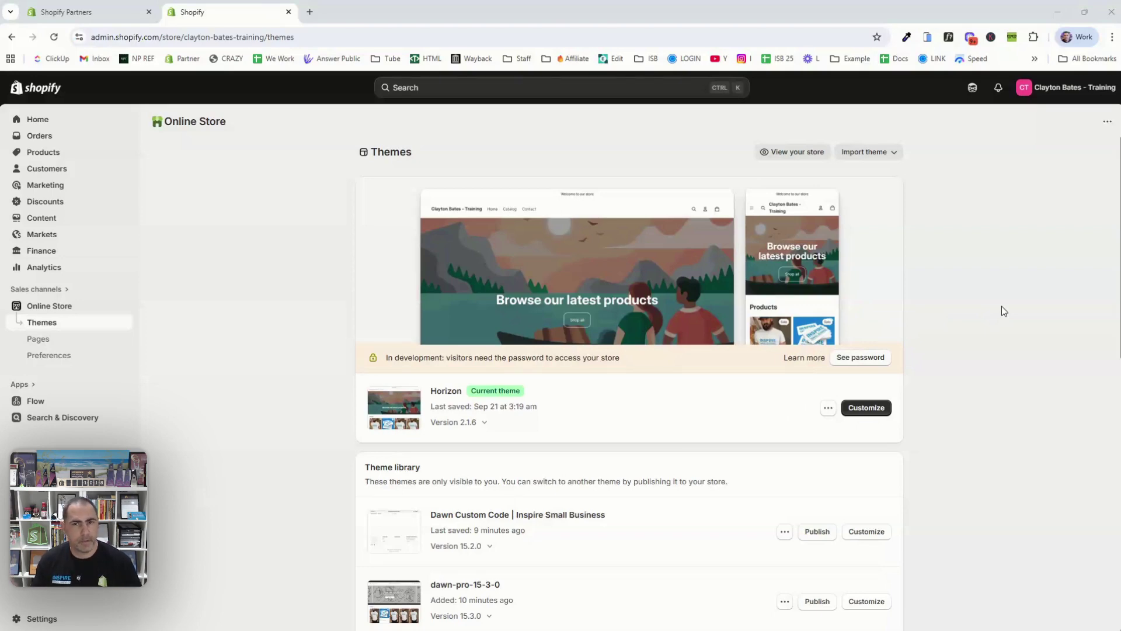
left_click(58, 157)
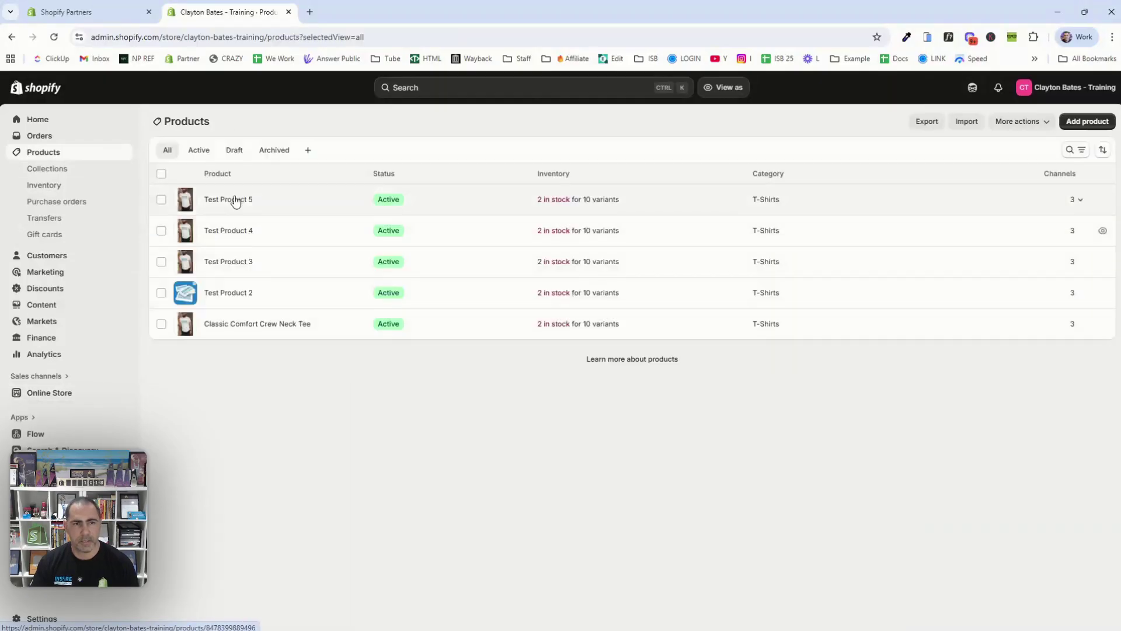
left_click(235, 200)
scroll(351, 420, "down", 2)
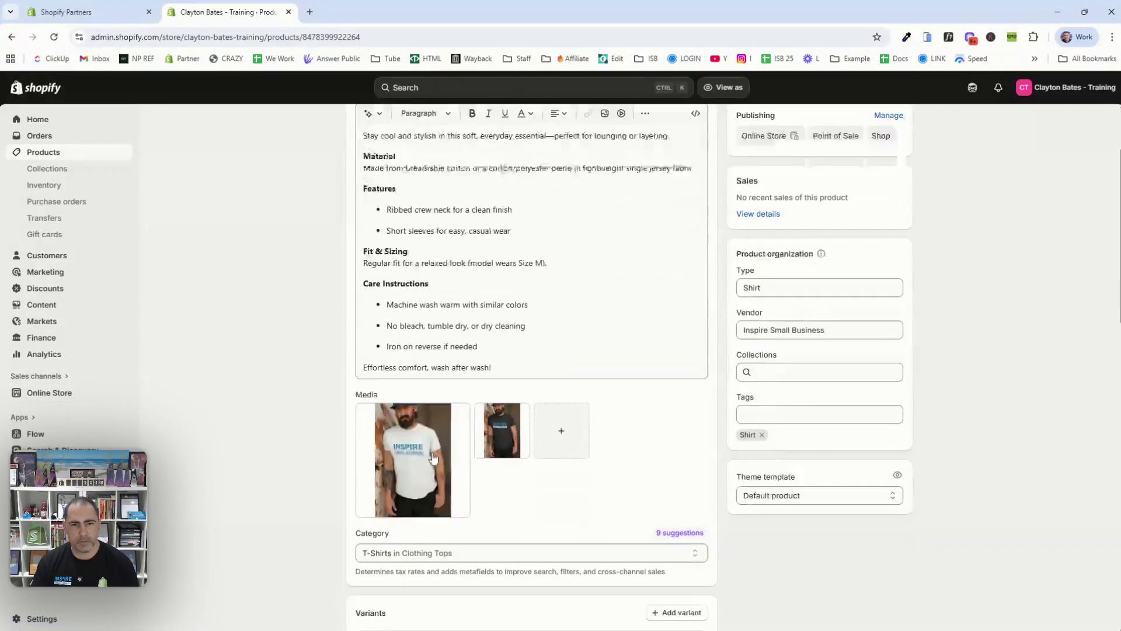
left_click(421, 430)
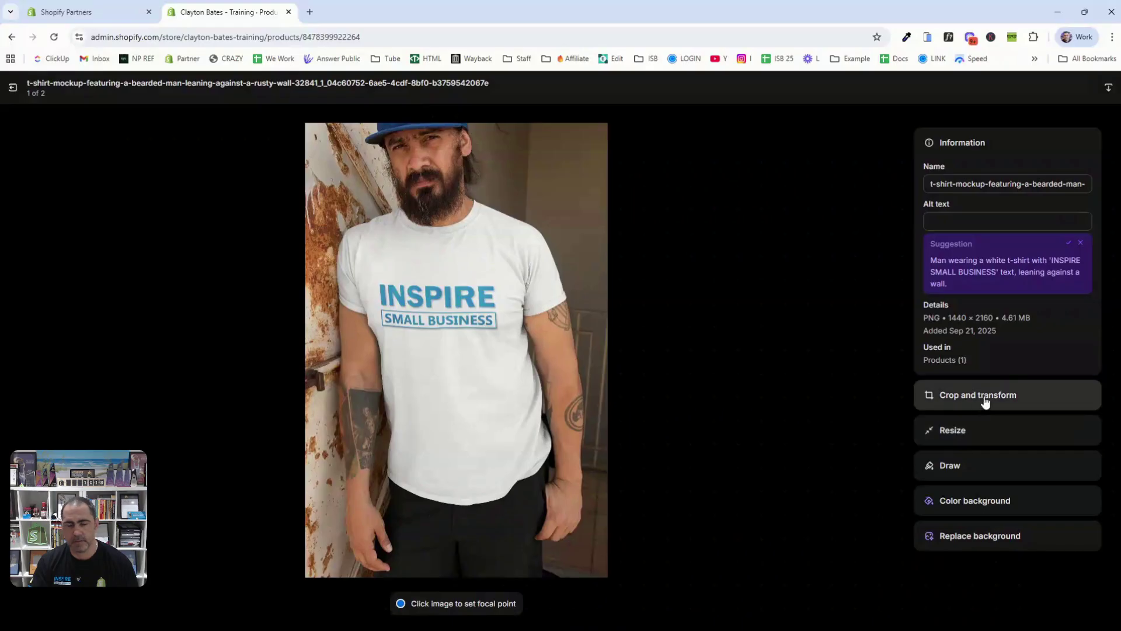
Try resizing the image to 800 × 800 px with the aspect ratio unlocked, and undo the resize.
left_click(958, 430)
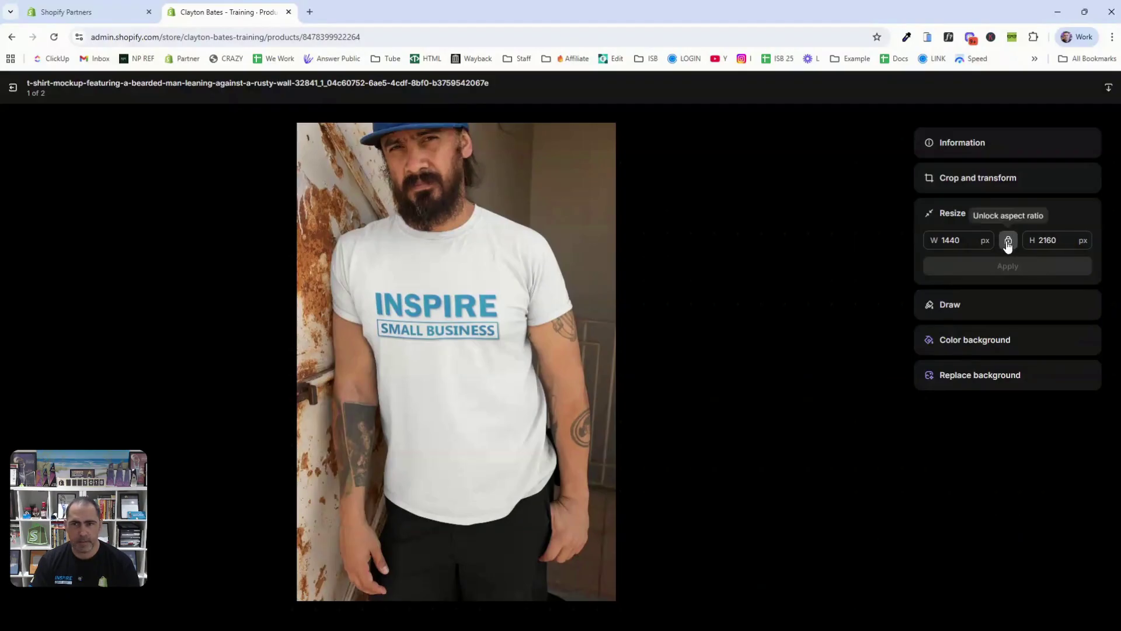
left_click(1009, 242)
double_click(952, 240)
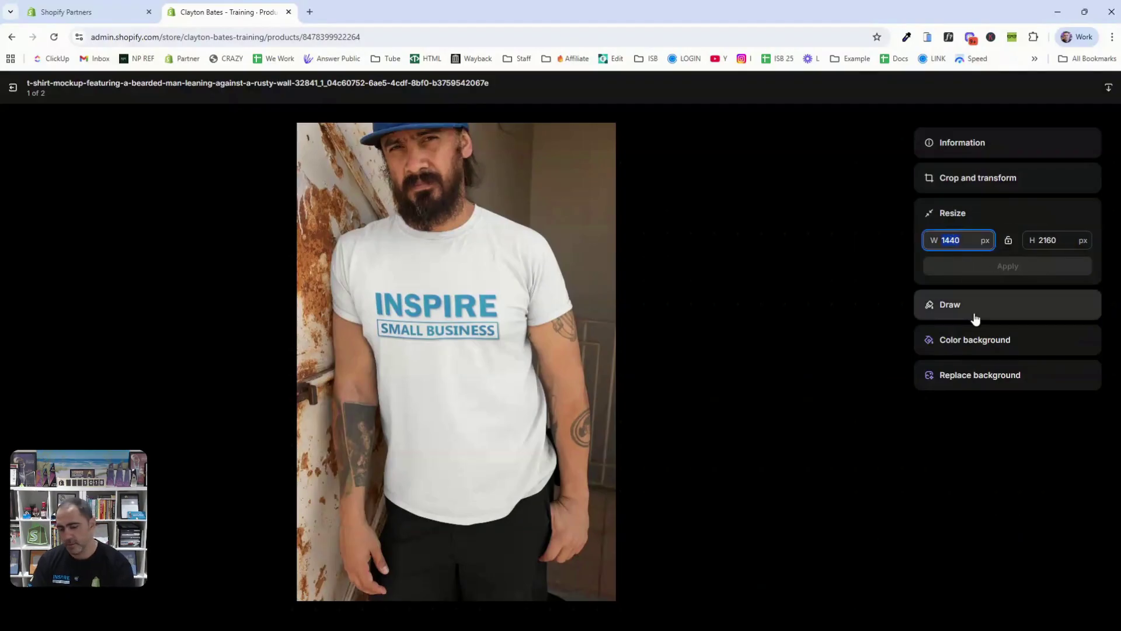
type("800")
double_click(1058, 240)
type("80")
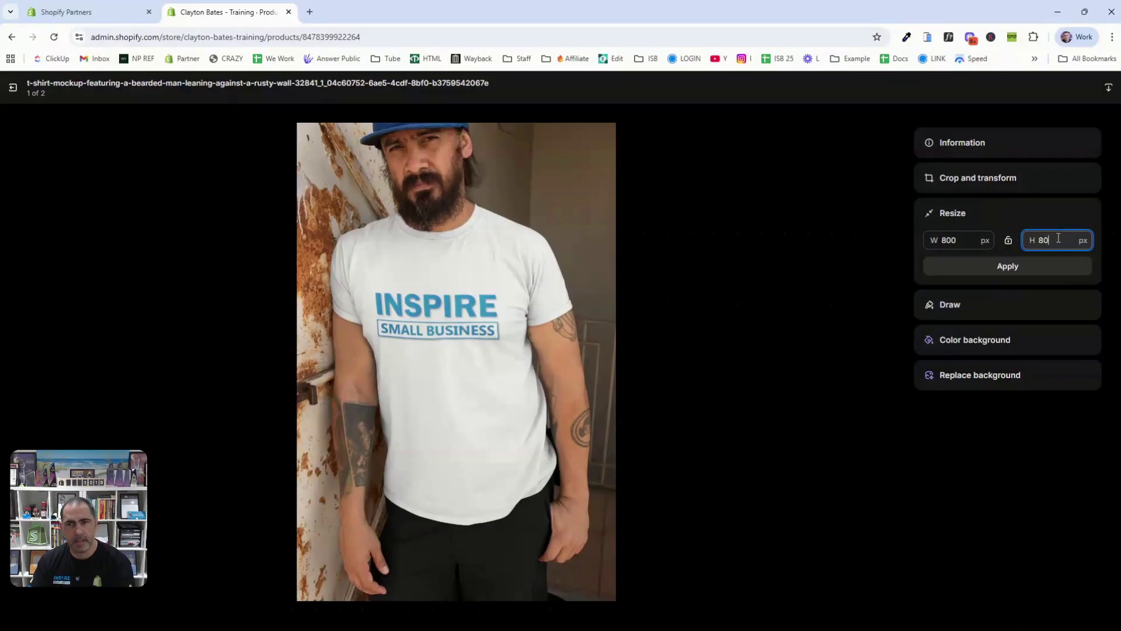
left_click(1018, 270)
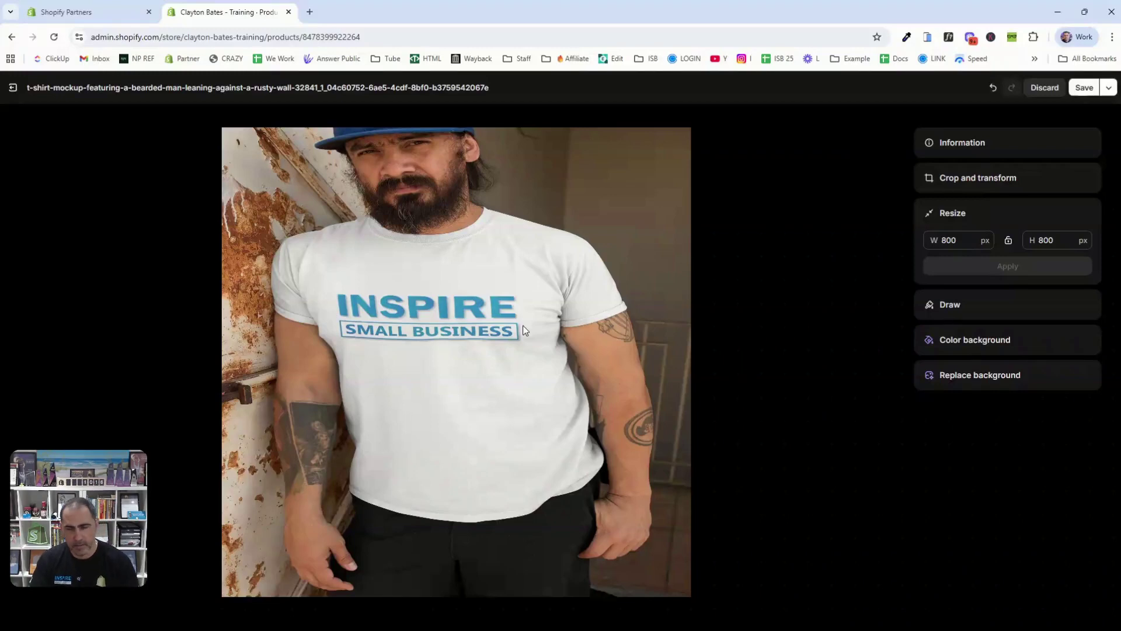
key("ctrl+z")
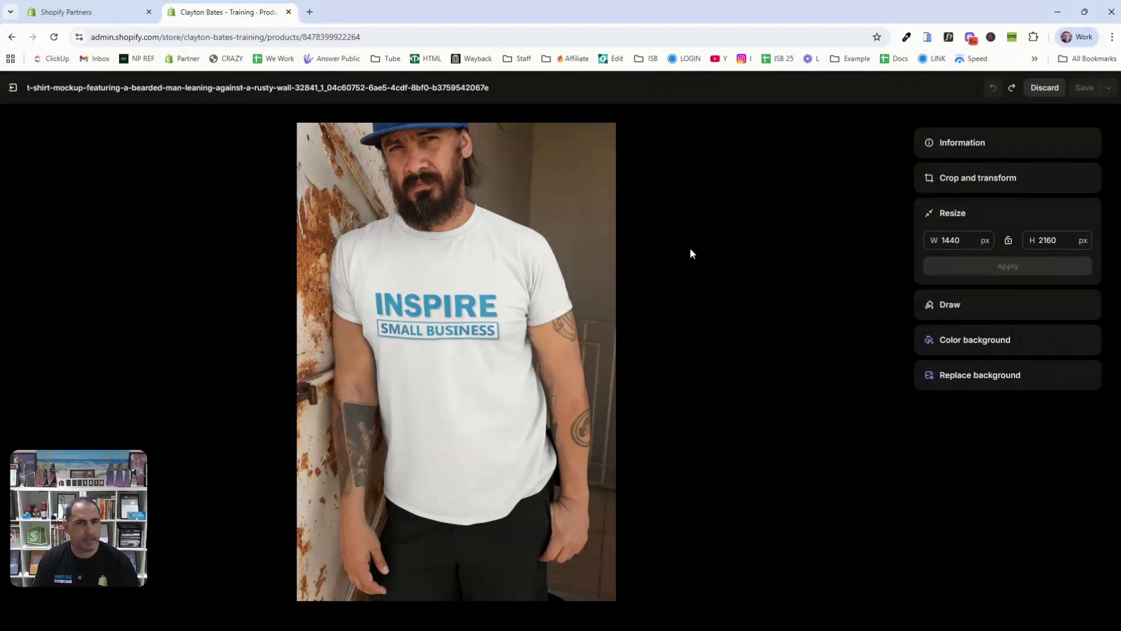
Try a Square crop aligned to the top of the photo, and leave the image editor without saving the edits.
left_click(974, 183)
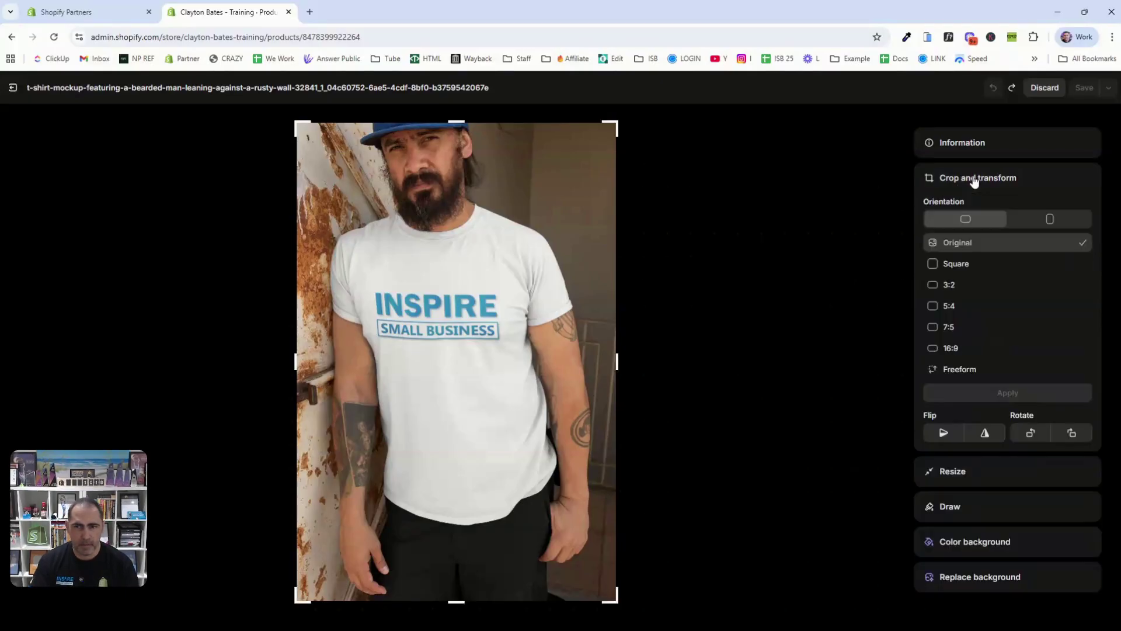
left_click(958, 264)
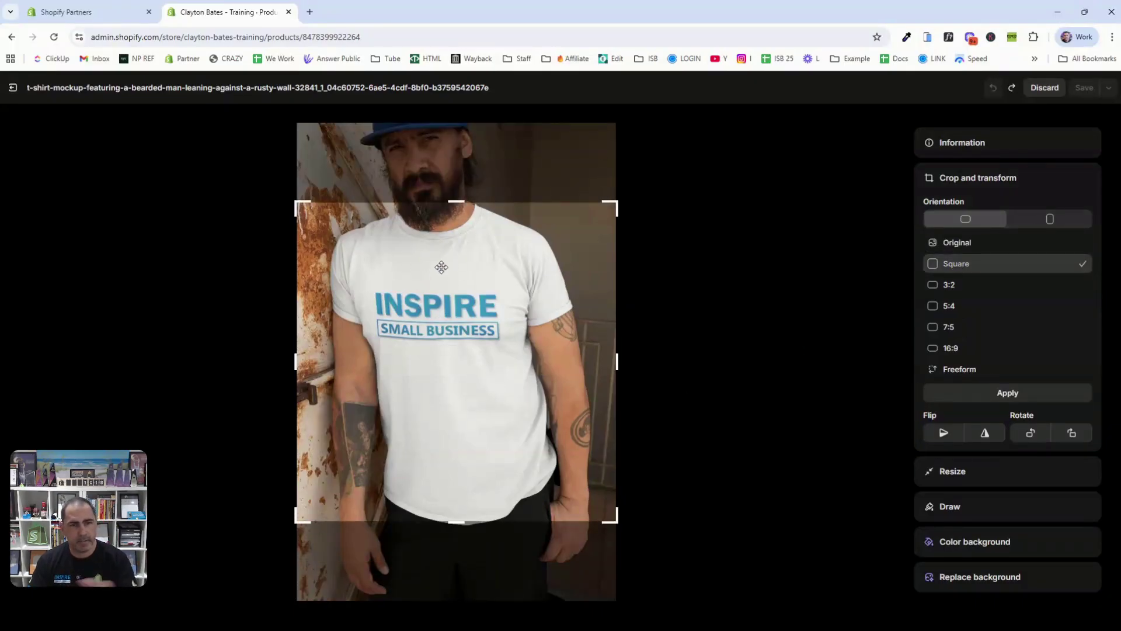
left_click_drag(447, 336, 453, 248)
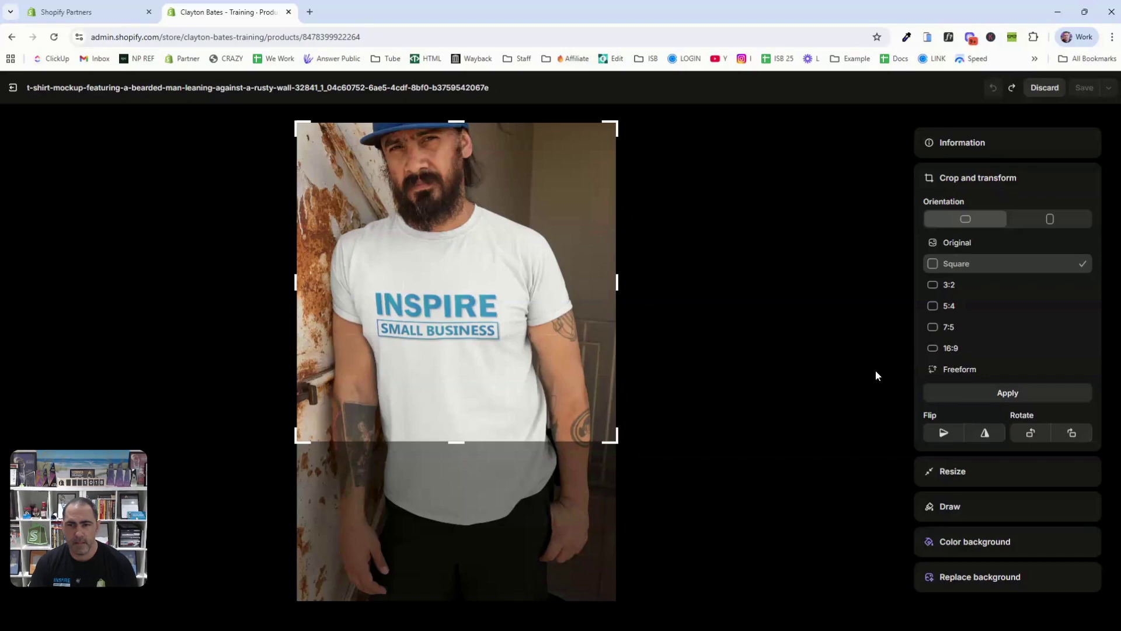
left_click(1007, 394)
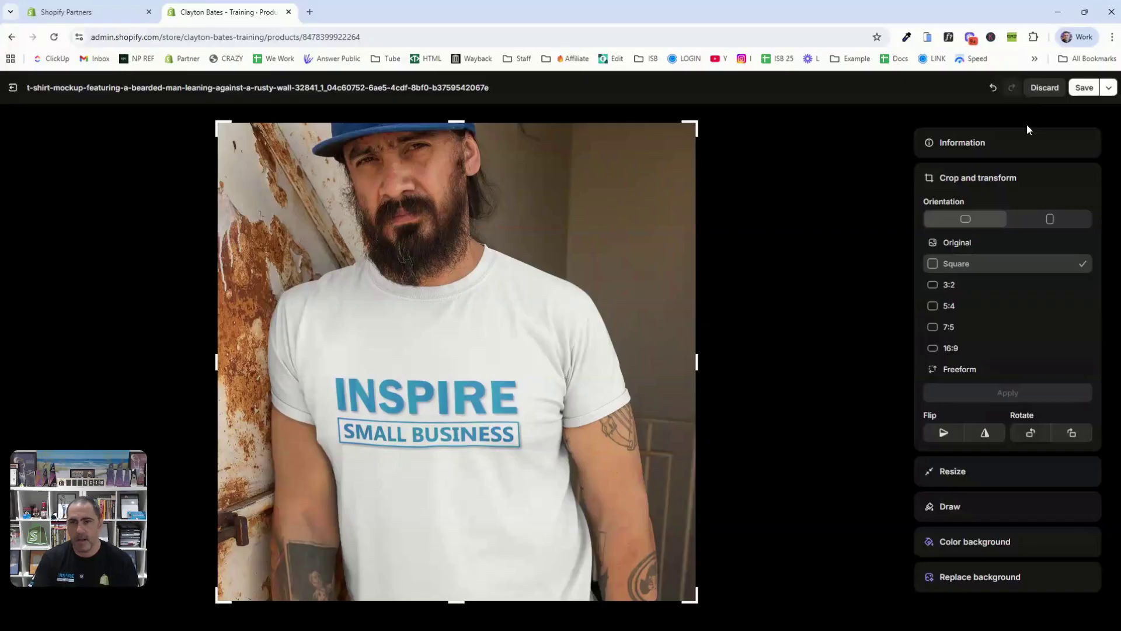
left_click(12, 87)
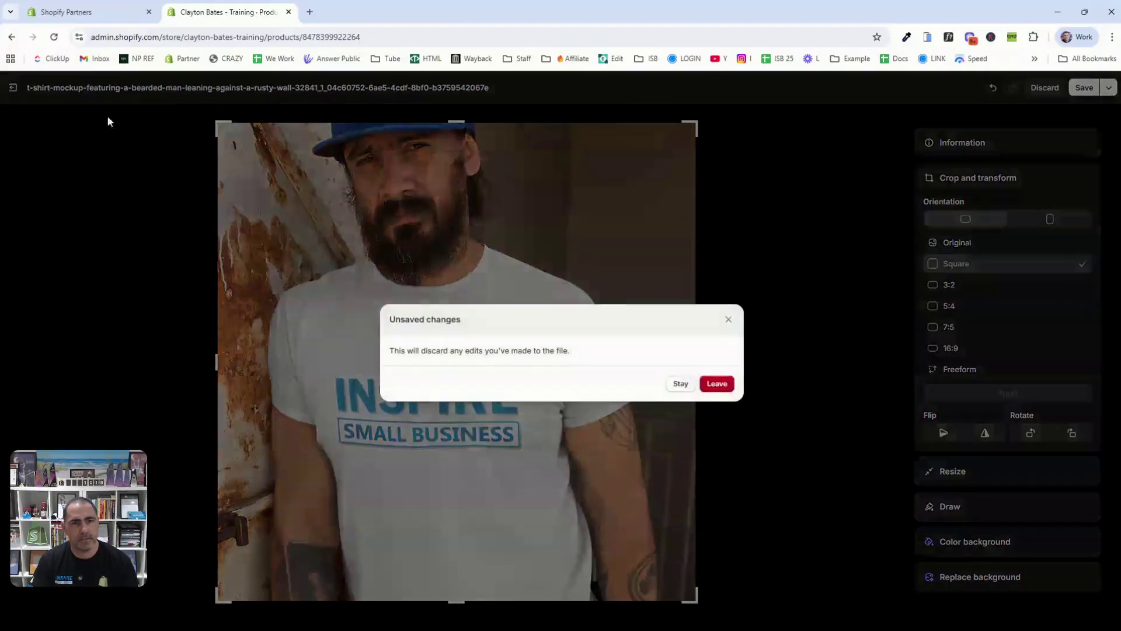
left_click(717, 386)
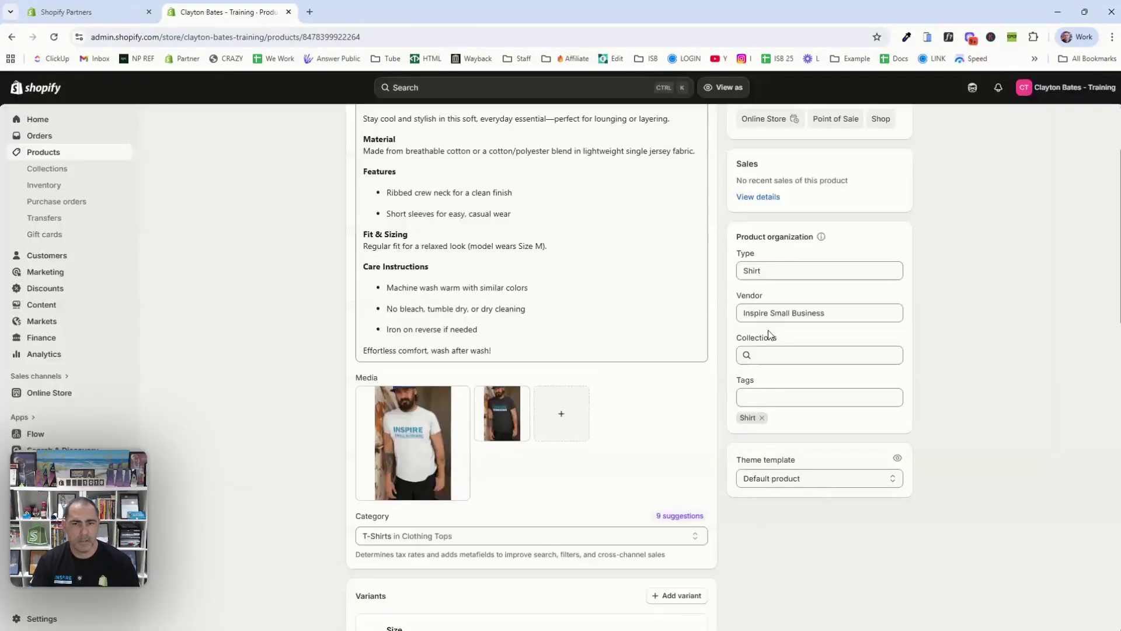
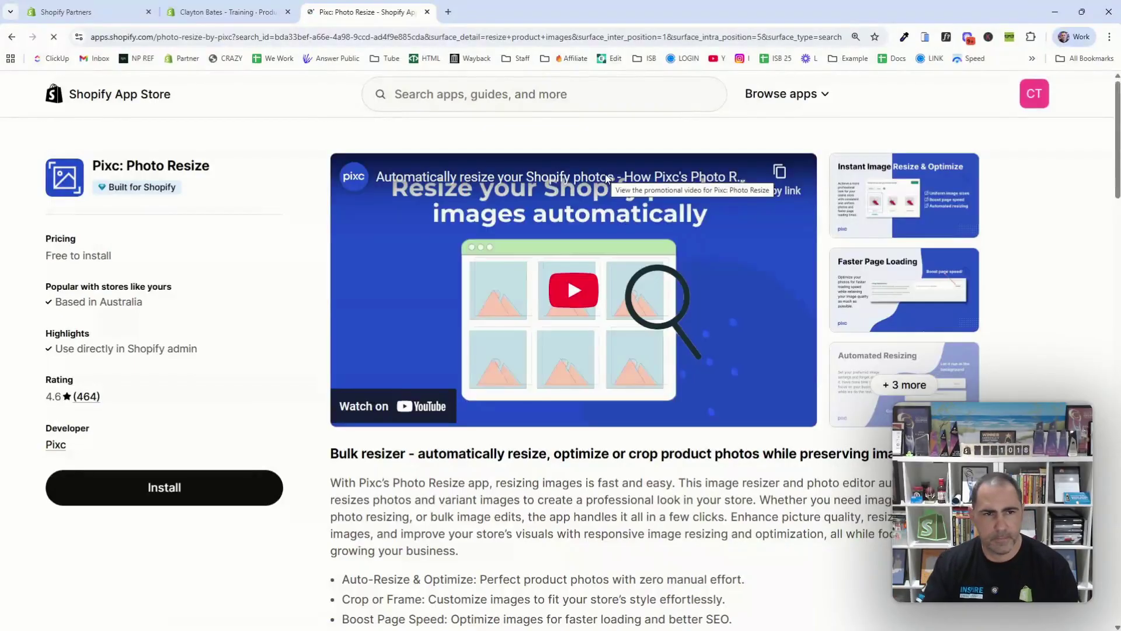
Review the description and pricing plans of the Pixc: Photo Resize app in the Shopify App Store.
scroll(488, 349, "down", 1)
scroll(488, 349, "down", 11)
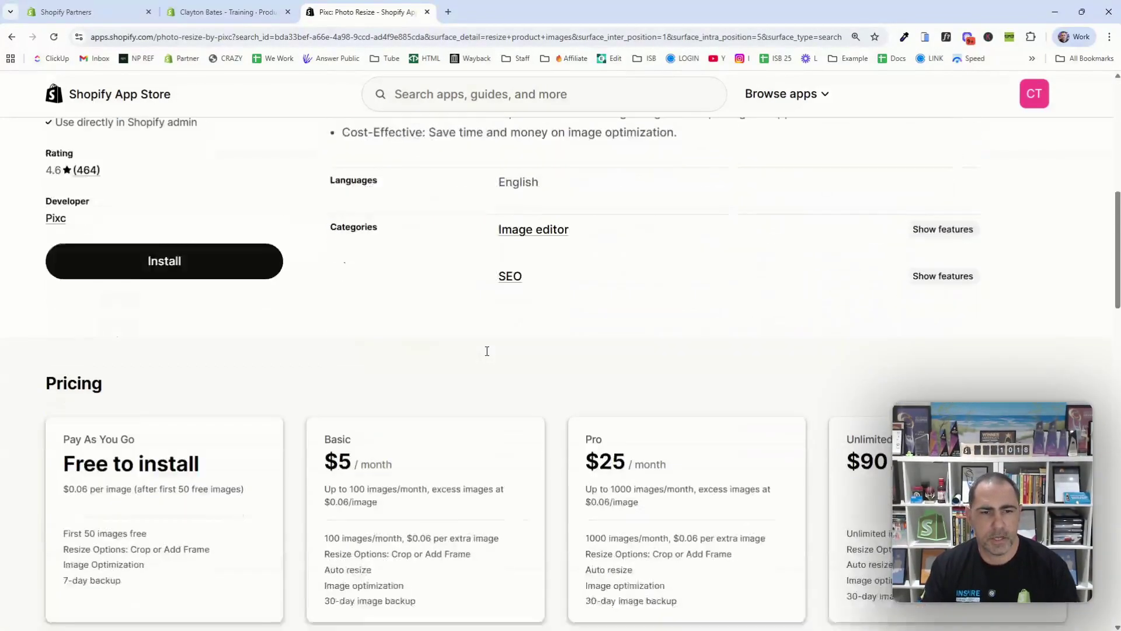
mouse_move(322, 268)
left_mouse_down()
mouse_move(745, 287)
mouse_move(863, 358)
mouse_move(520, 325)
mouse_move(326, 258)
left_mouse_up()
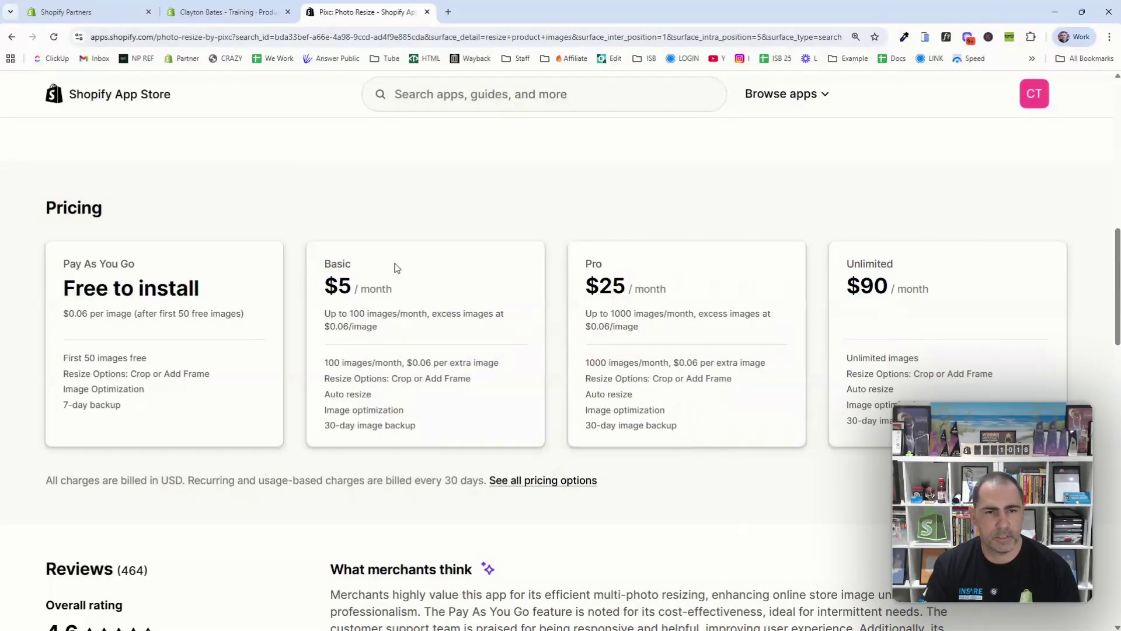
left_click_drag(403, 362, 484, 363)
left_click(517, 265)
scroll(888, 362, "up", 15)
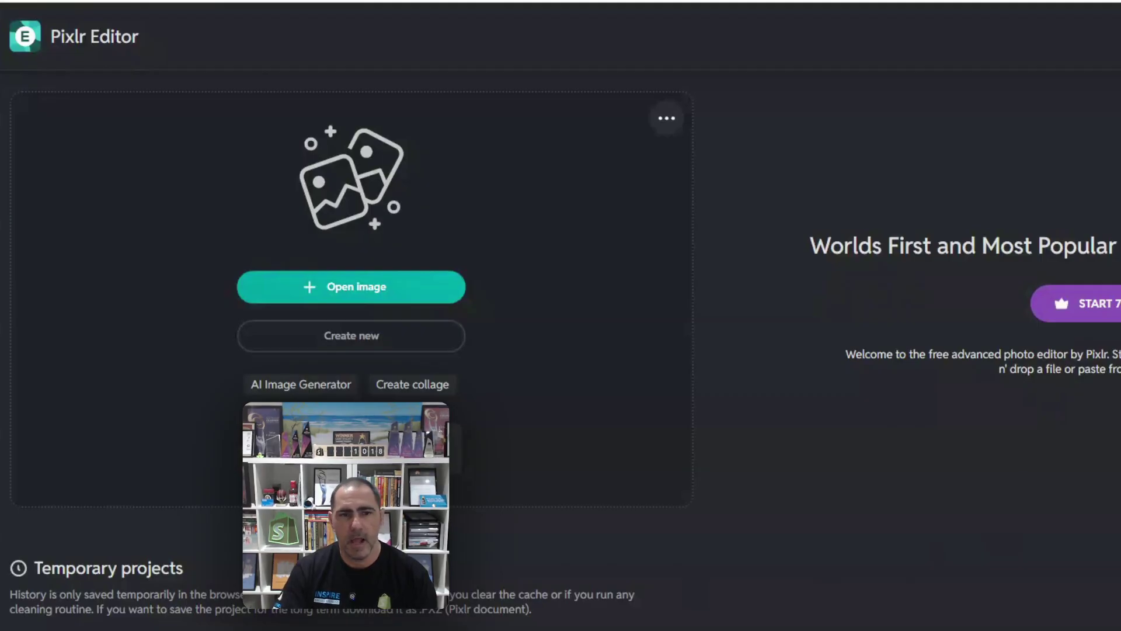
Create a new 800 × 800 px blank image in Pixlr Editor.
left_click(369, 341)
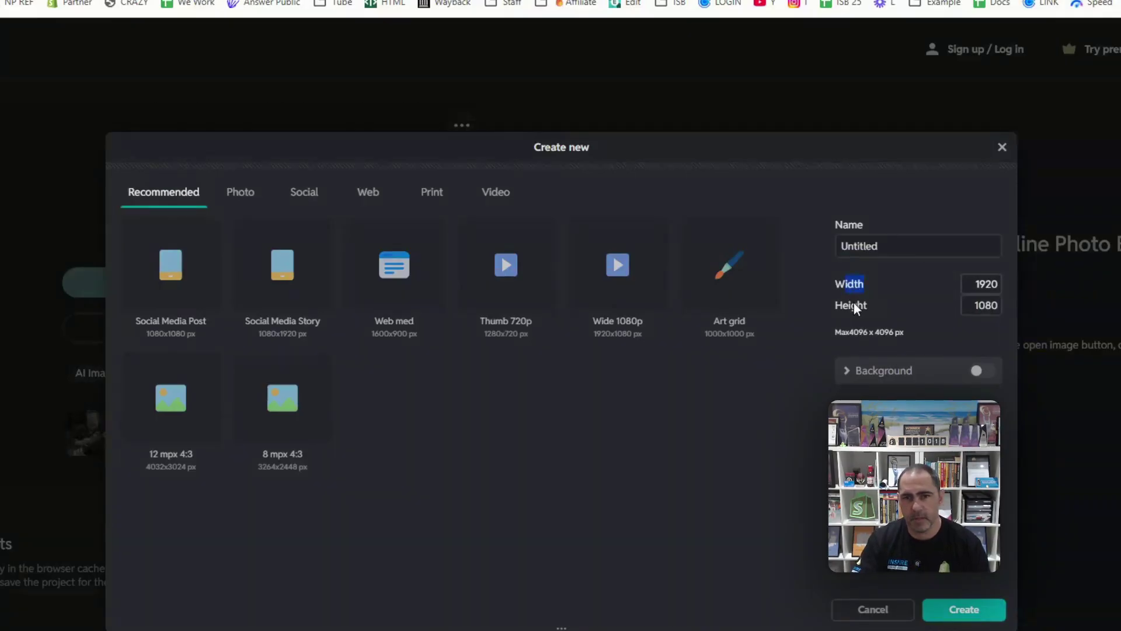
double_click(998, 285)
type("800")
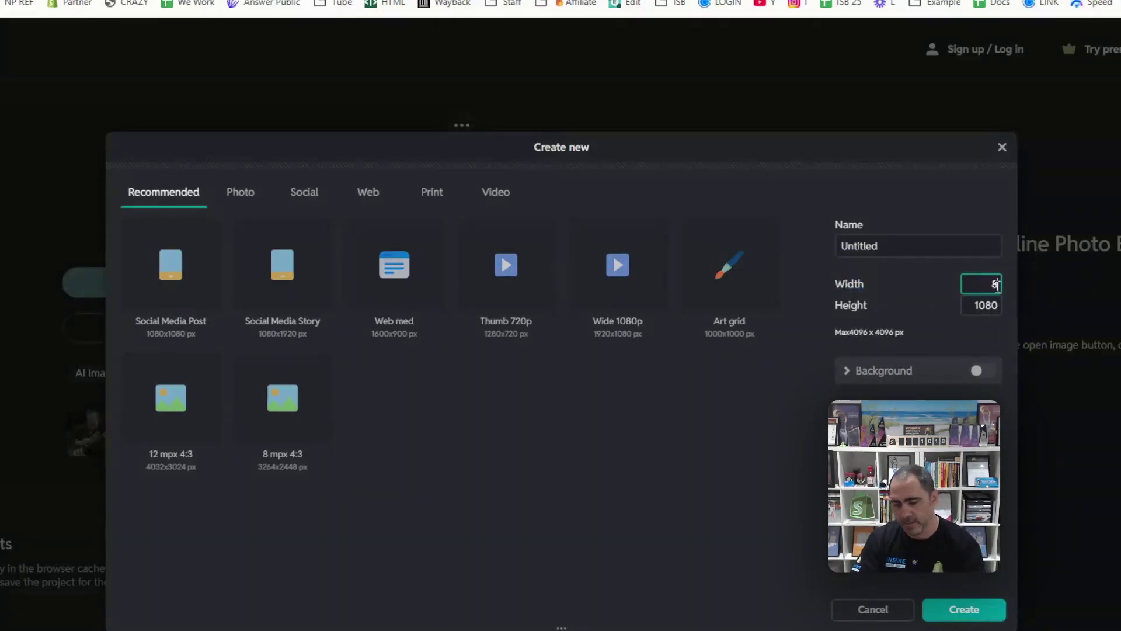
double_click(990, 301)
type("800")
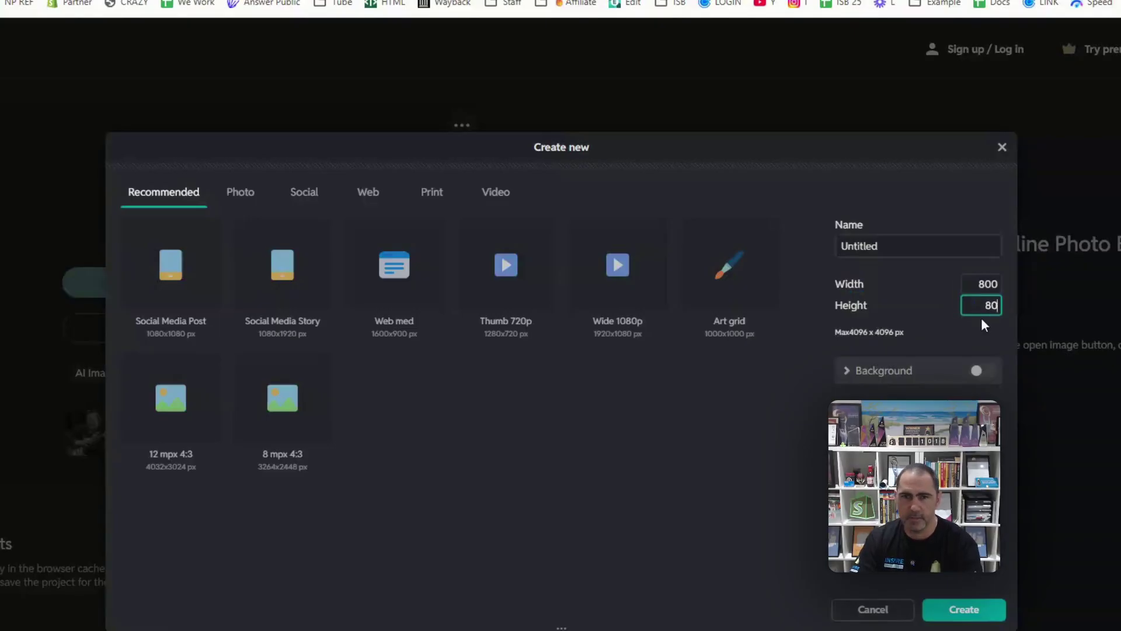
left_click(964, 610)
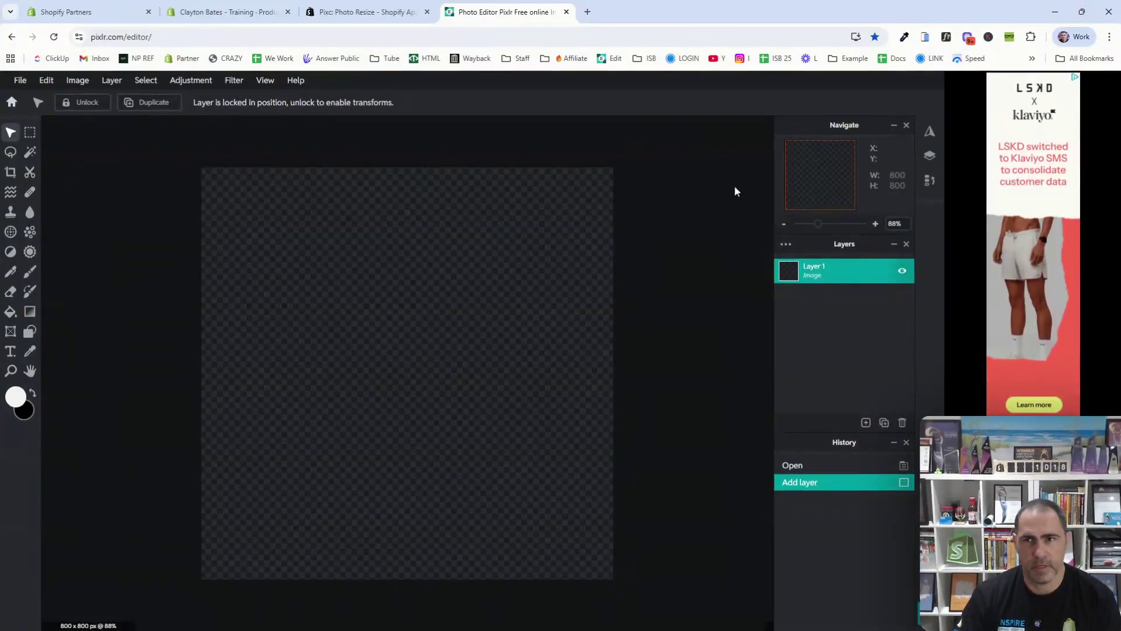
Add the Gift Example image from the desktop to the blank canvas as a layer in the current document.
left_click(1076, 17)
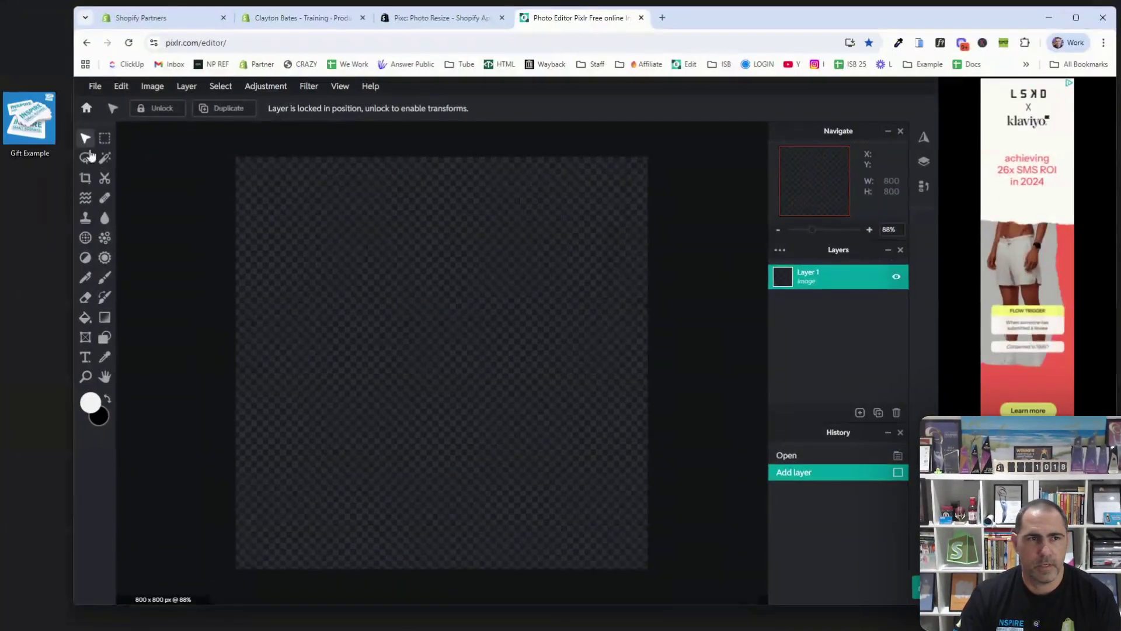
left_click_drag(29, 120, 473, 290)
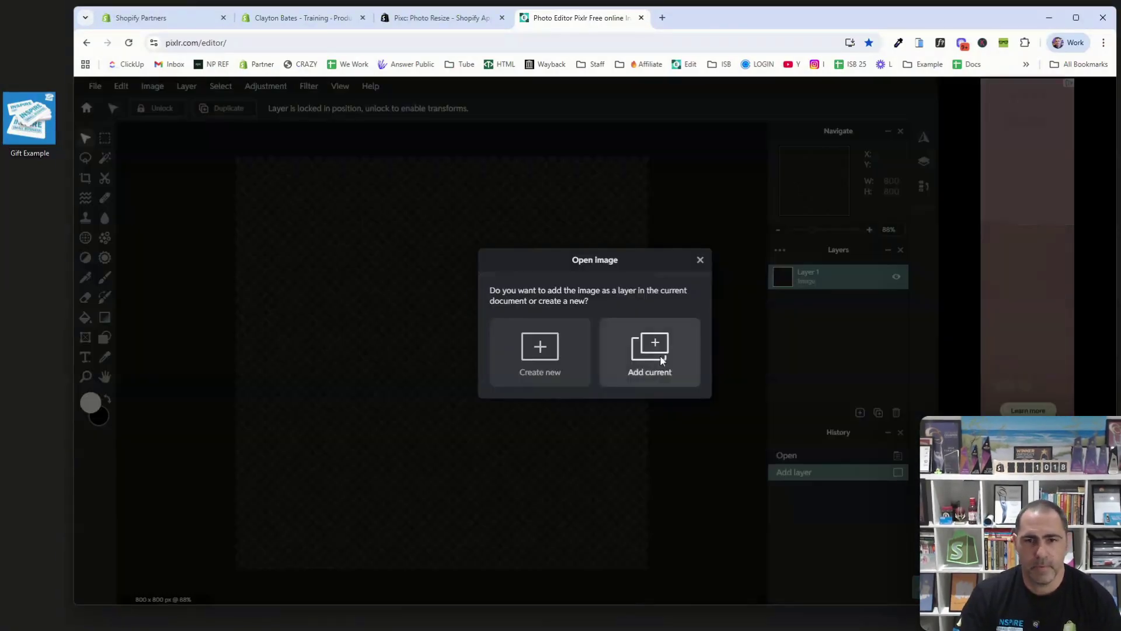
left_click(652, 355)
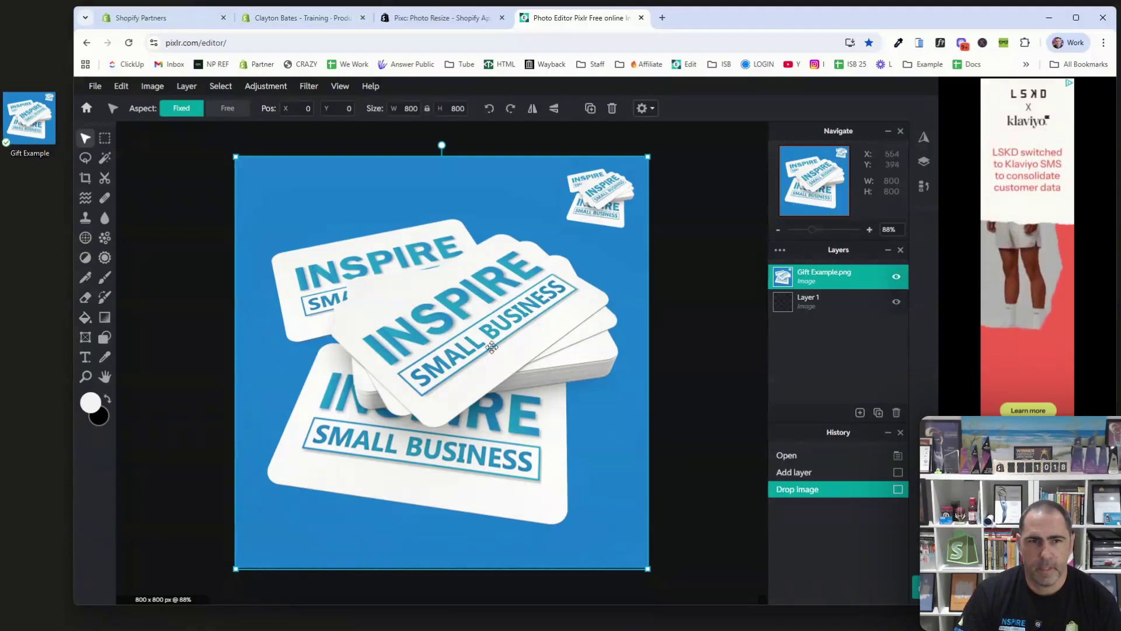
left_click(859, 413)
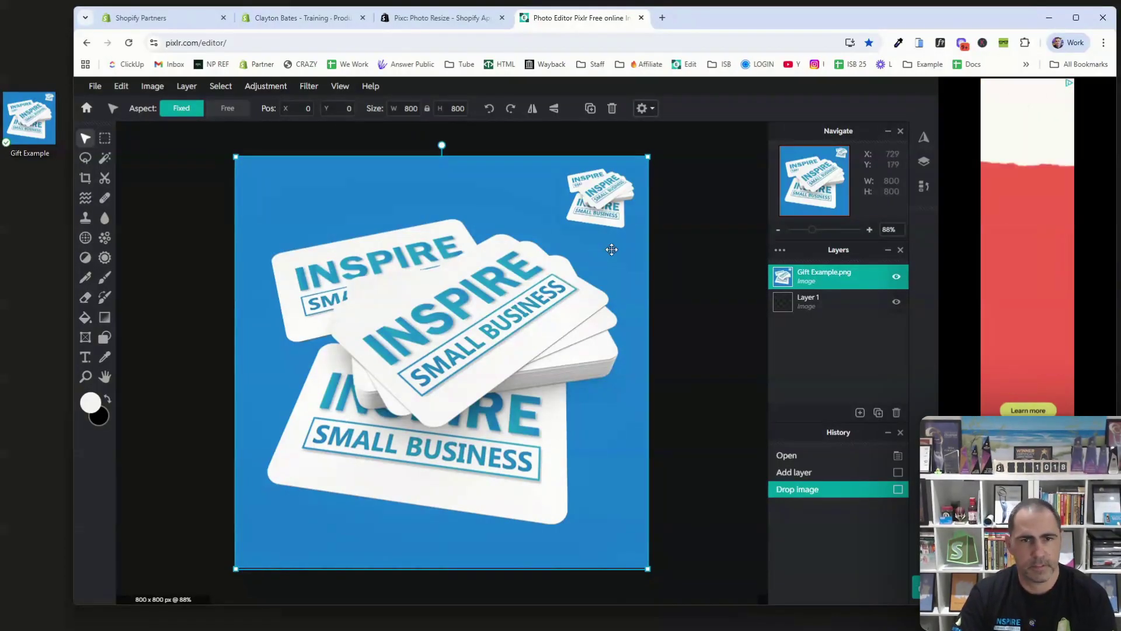
Shrink the Gift Example layer to about 635 × 635 px and place it against the canvas's top edge at about X 92, Y 0.
left_click_drag(236, 156, 320, 238)
left_click_drag(524, 345, 488, 264)
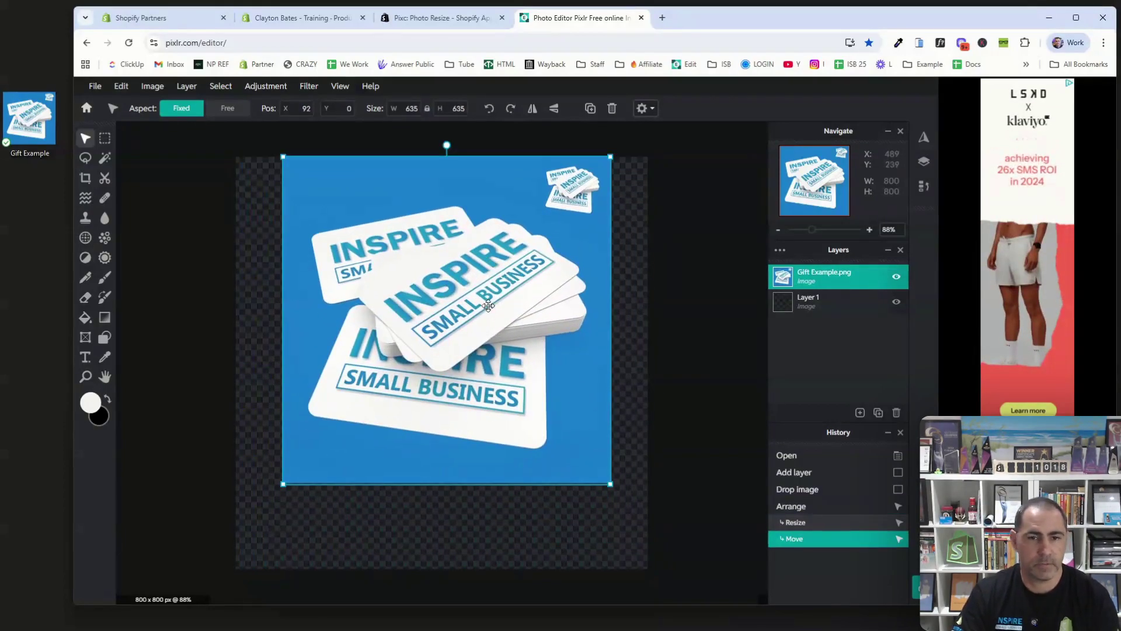
left_click(640, 307)
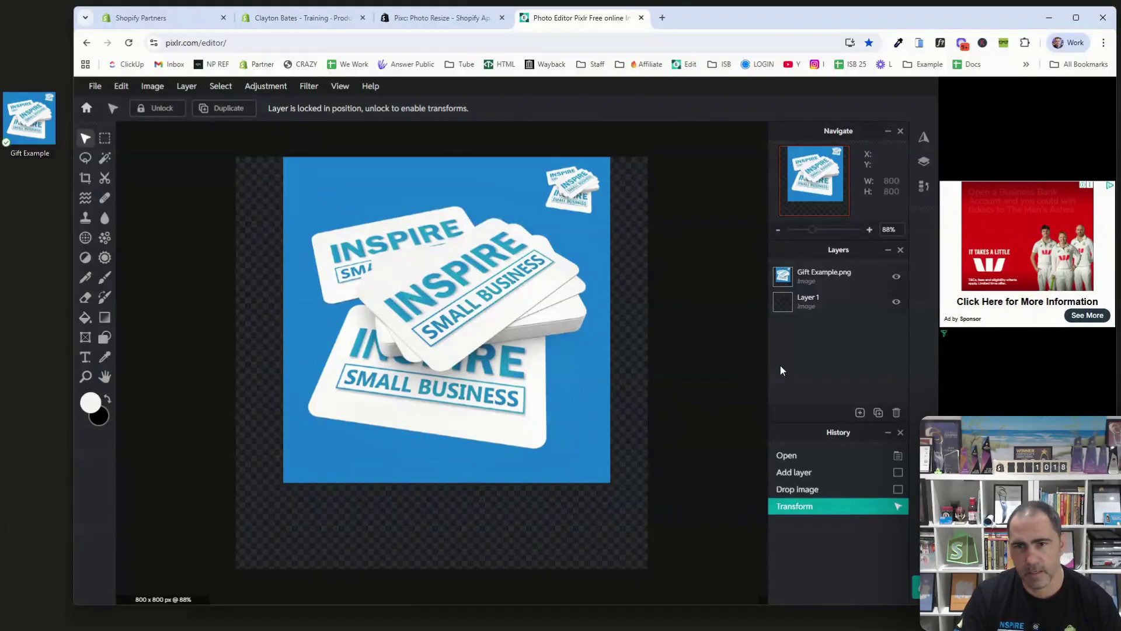
Sample the blue background of the Gift Example image and set the foreground colour to #1C82D1 for the Fill tool.
left_click(844, 272)
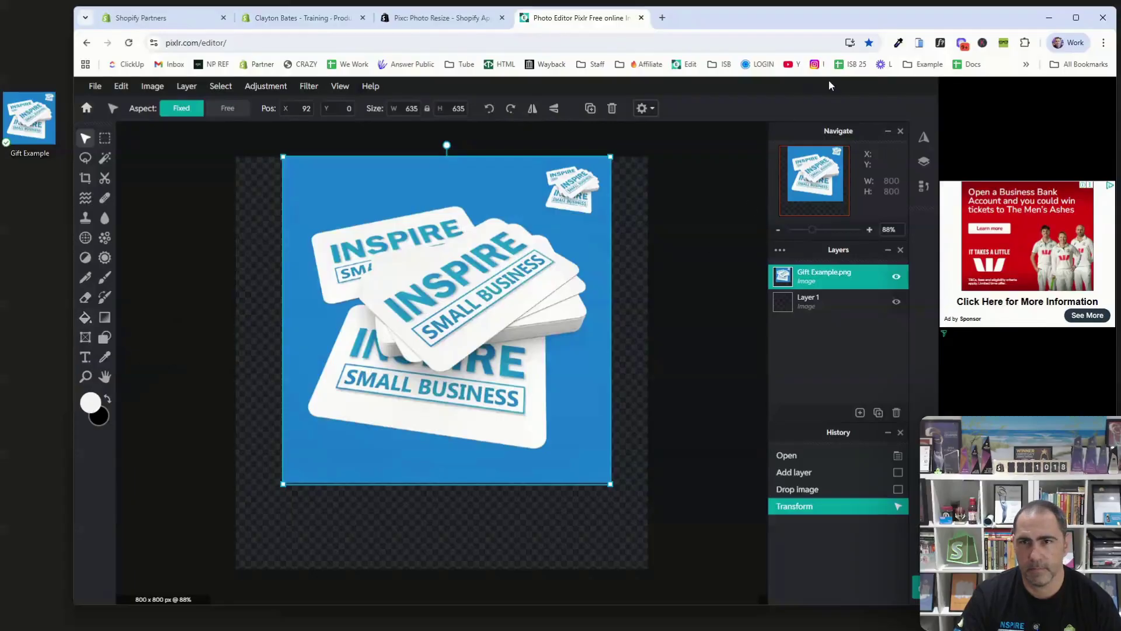
left_click(898, 43)
left_click(333, 222)
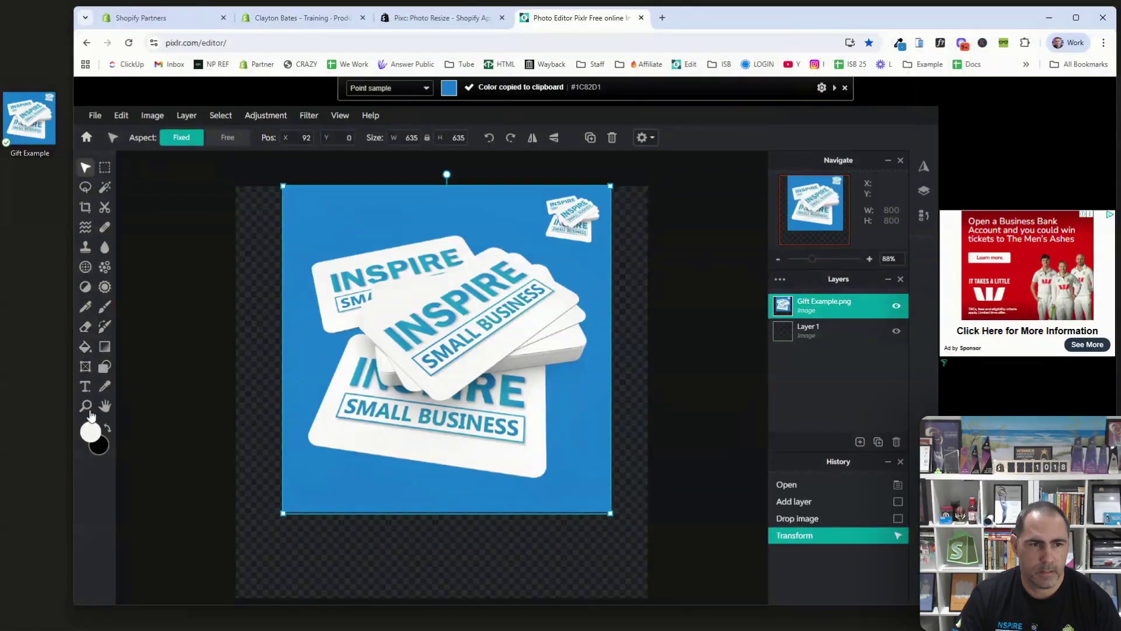
left_click(84, 317)
left_click(91, 401)
left_click(700, 403)
type("#1C82D1")
left_click(703, 436)
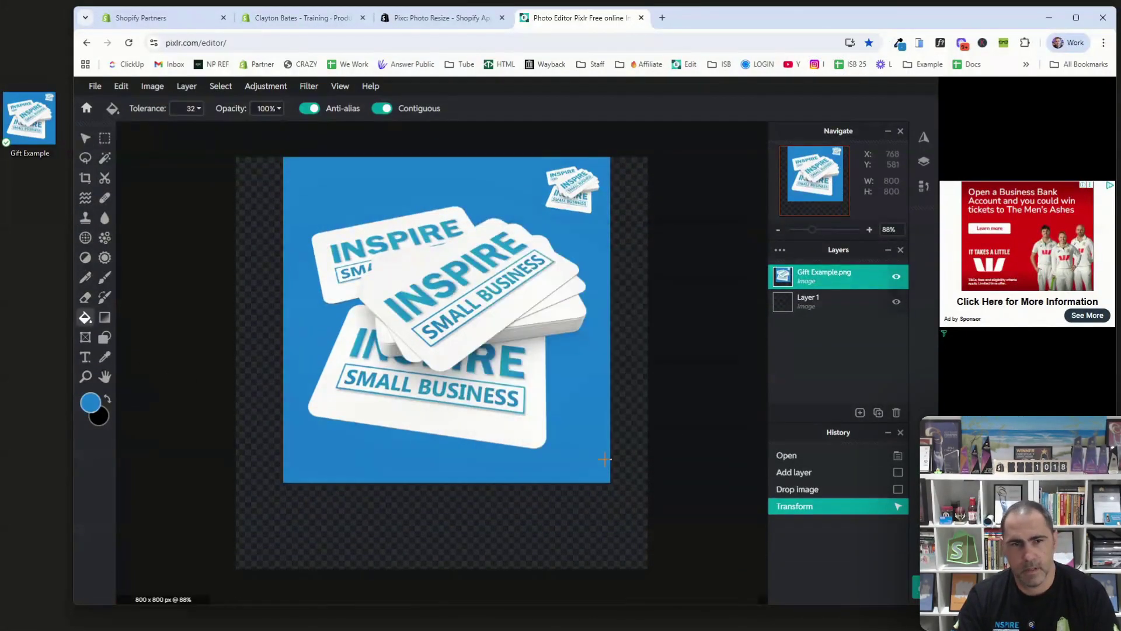
Try filling the transparent area around the image with the blue and brushing over the dark line under it, and undo both edits.
left_click(251, 308)
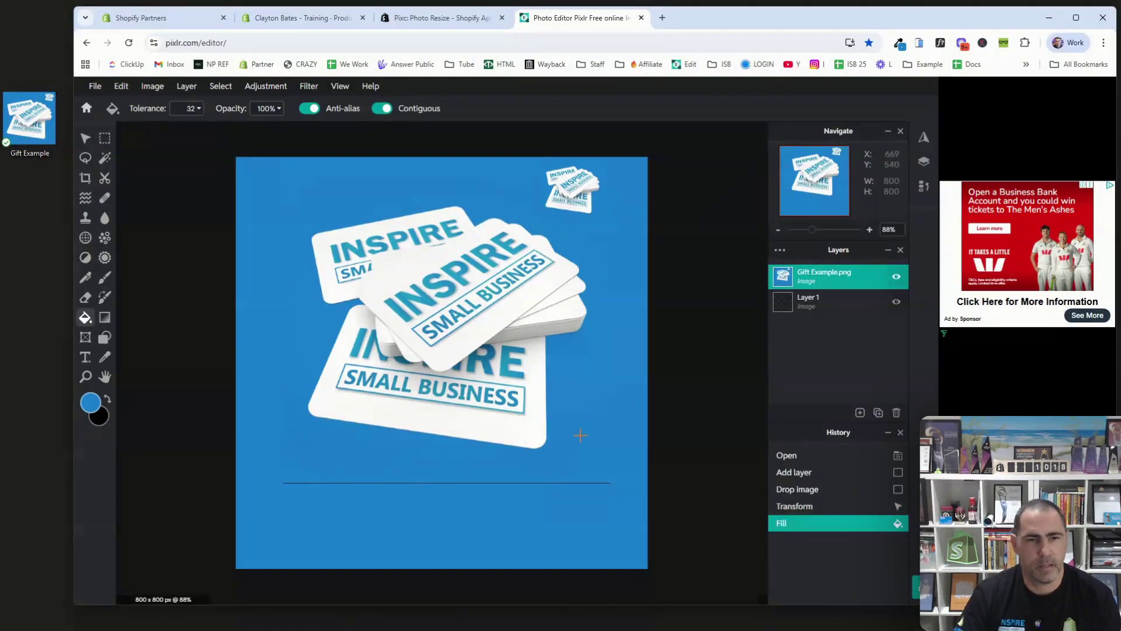
left_click(104, 277)
left_click_drag(272, 482, 409, 483)
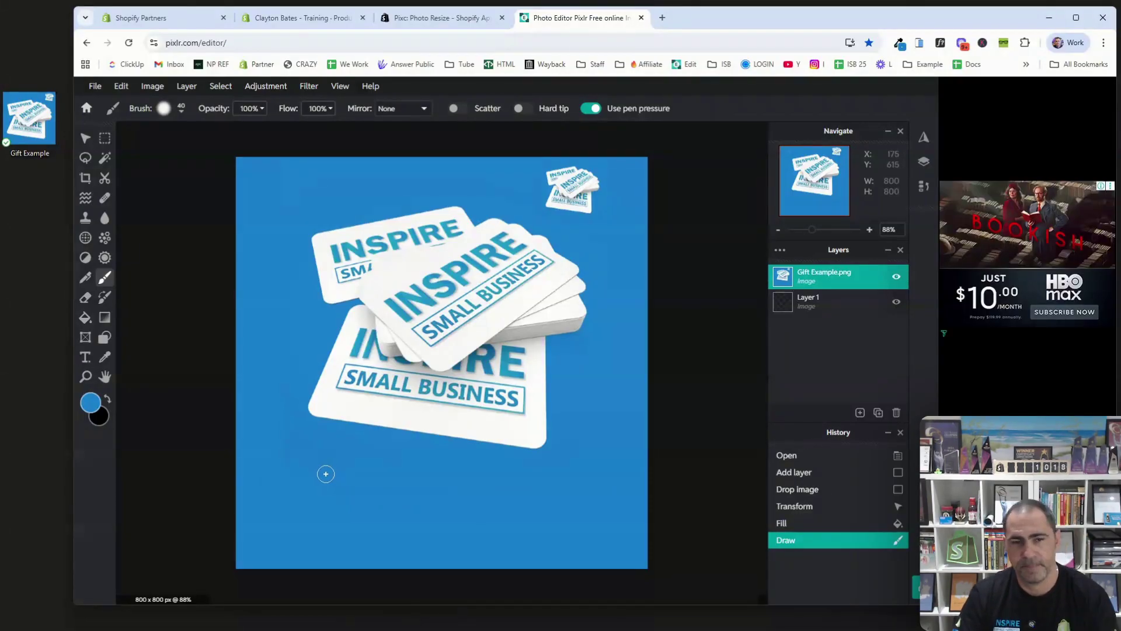
key("ctrl+z")
key("ctrl+z")
Move the Gift Example layer to the canvas's top-left corner and enlarge it proportionally to cover the whole canvas.
left_click_drag(420, 276, 417, 280)
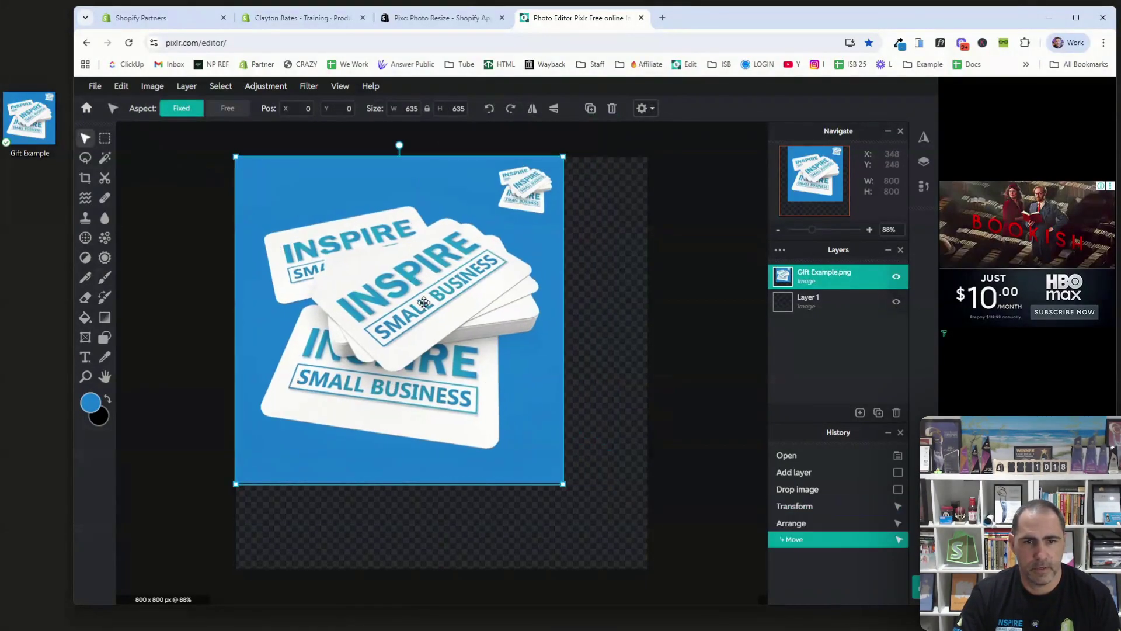
left_click_drag(558, 477, 650, 571)
left_click(706, 166)
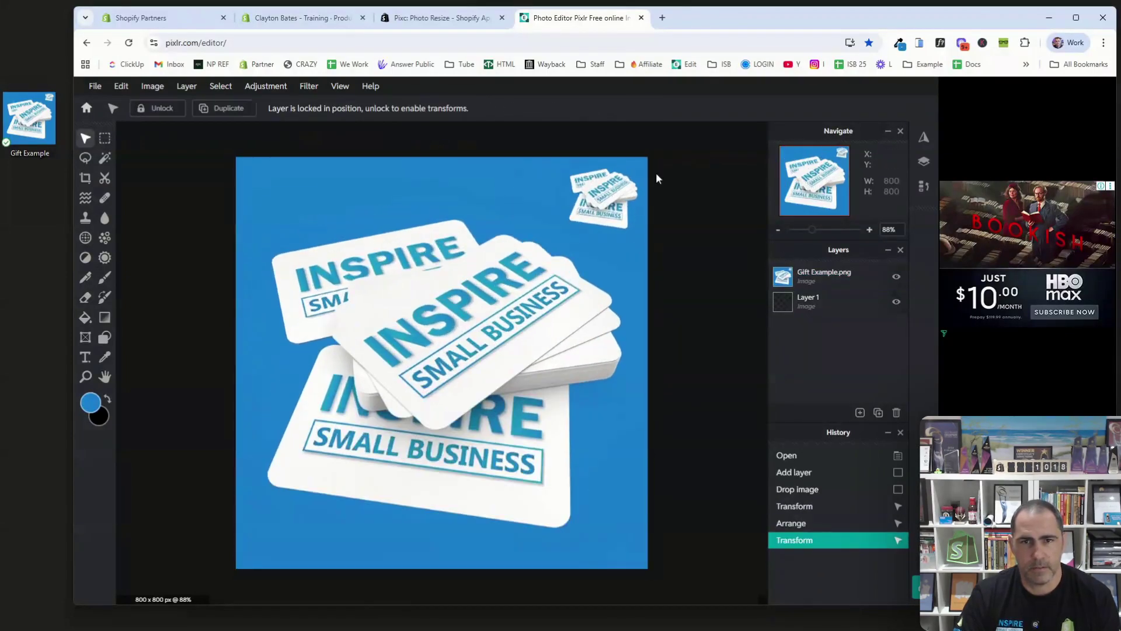
Add Gift Example again as a layer in the current document and shrink it to about 116 × 116 px in the canvas's bottom-right corner.
left_click_drag(44, 128, 278, 455)
left_click(648, 346)
left_click_drag(244, 173, 589, 502)
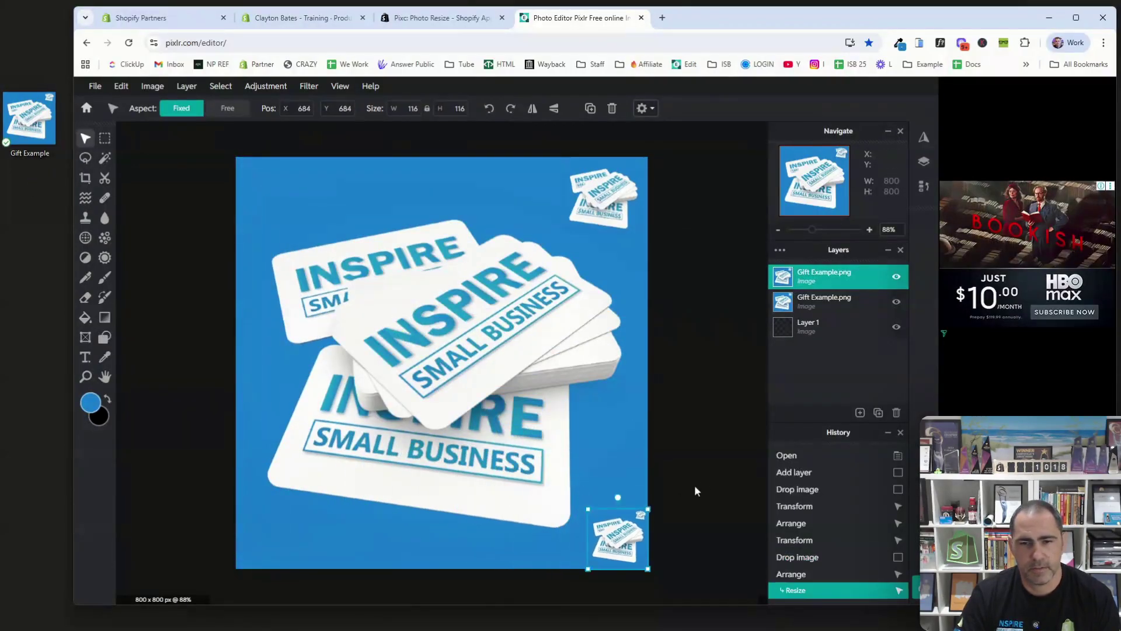
left_click(694, 467)
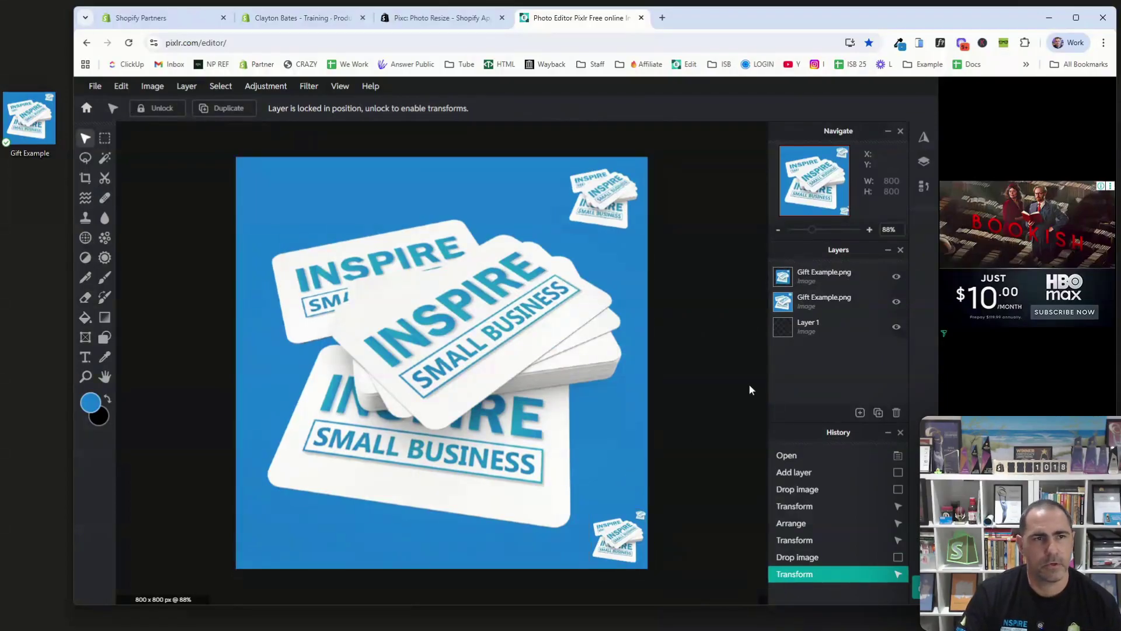